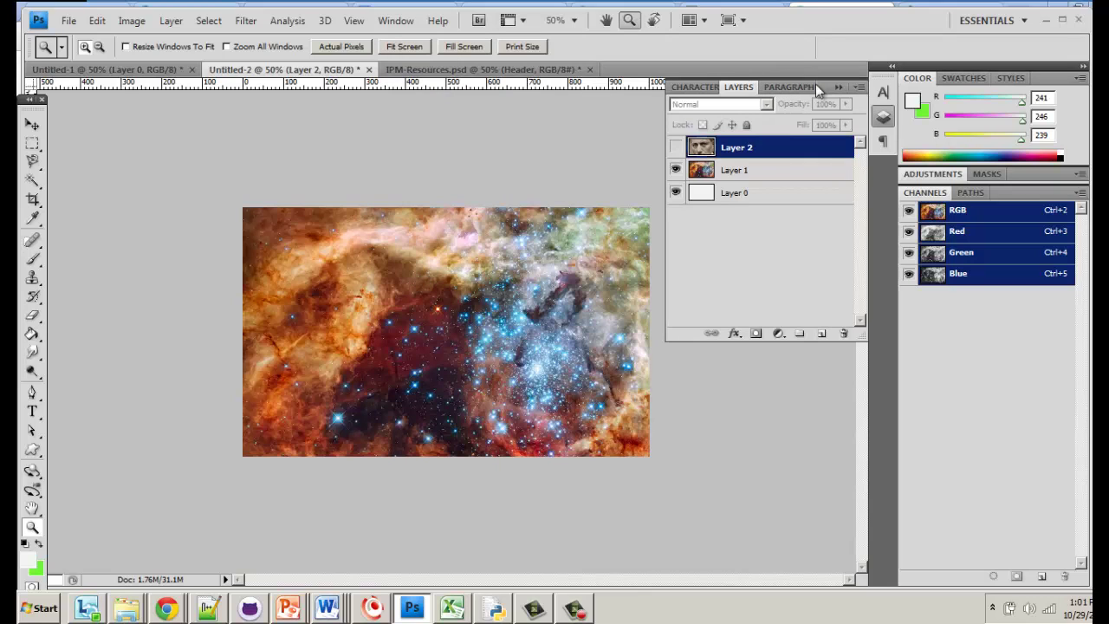
Step: Make the hidden Layer 2 portrait visible and move the Layer 1 nebula image above it in the layer stack
drag(822, 87, 808, 200)
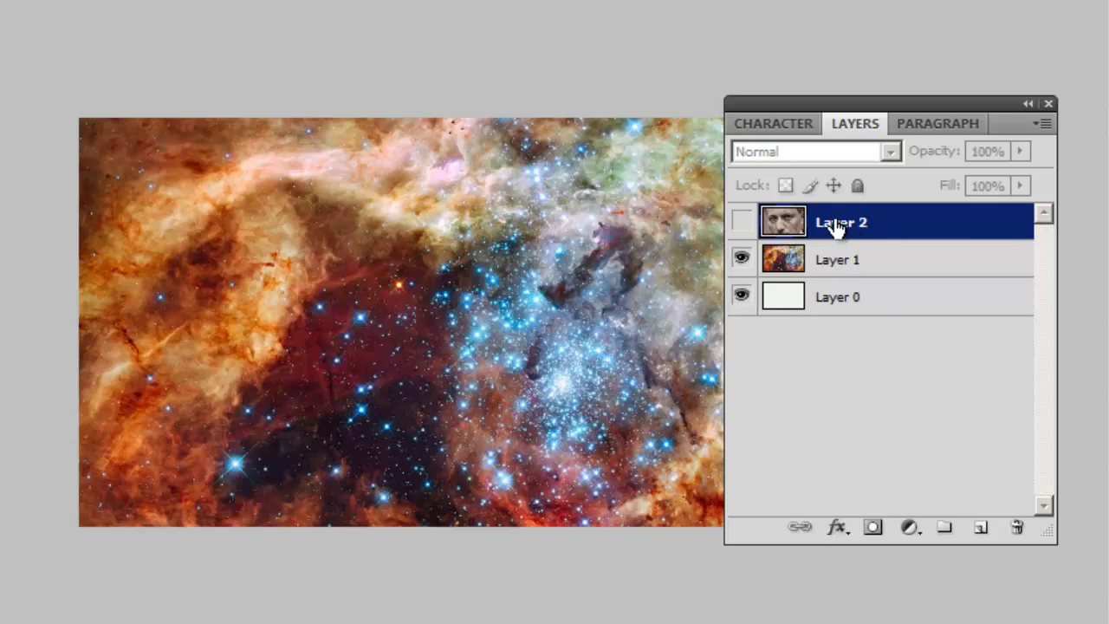
click(742, 224)
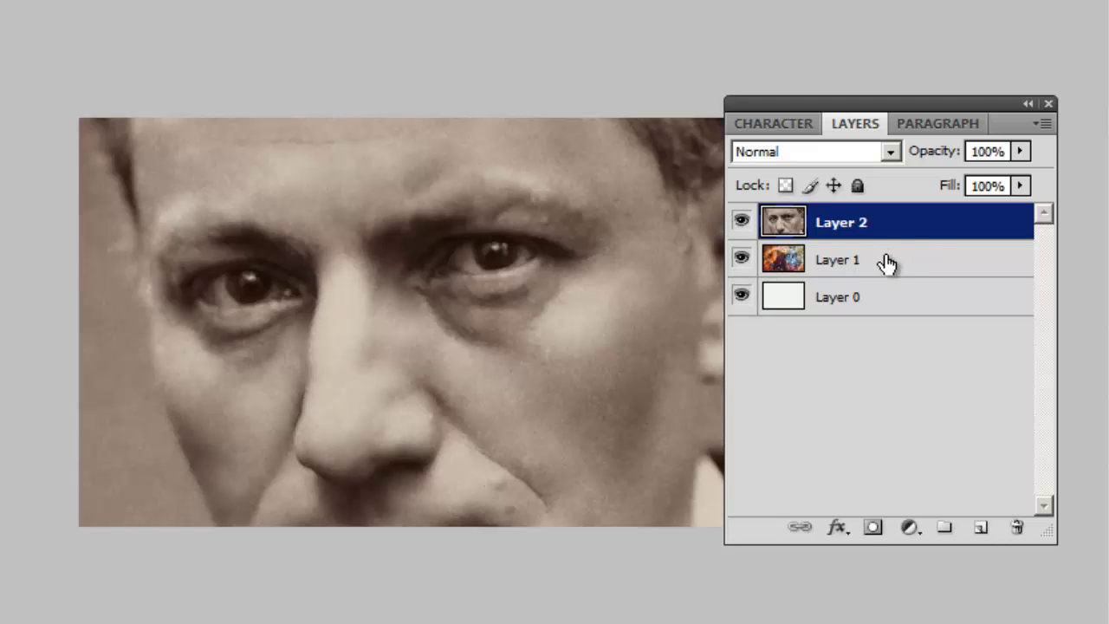
drag(884, 266, 883, 218)
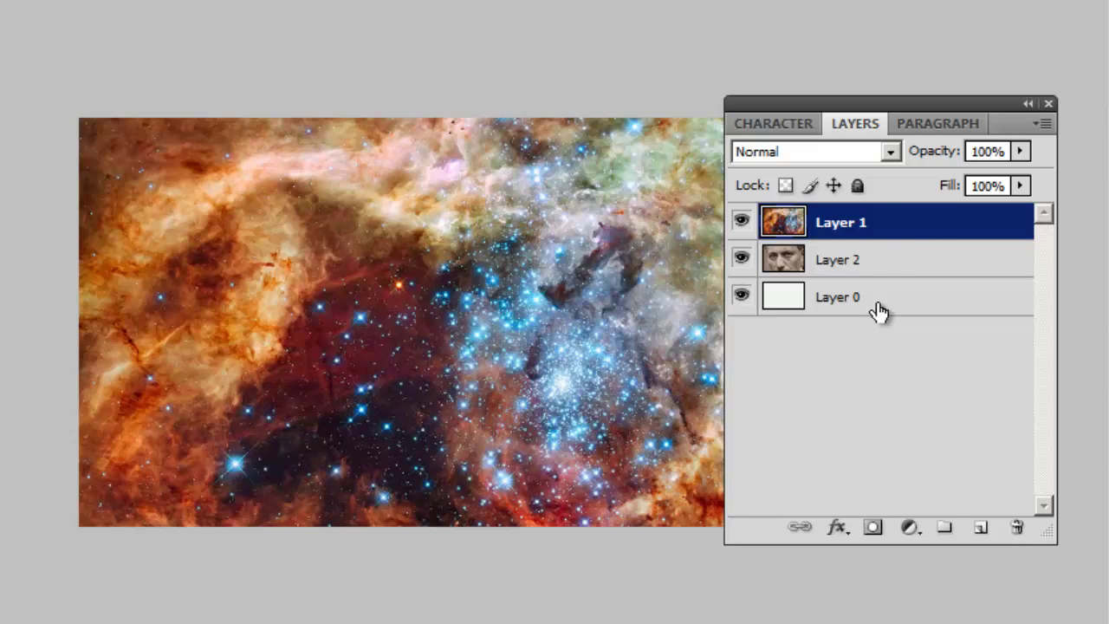
Step: Add a text layer reading "as;dlkfjsadf;lkj" over the nebula image, and delete that layer
click(979, 534)
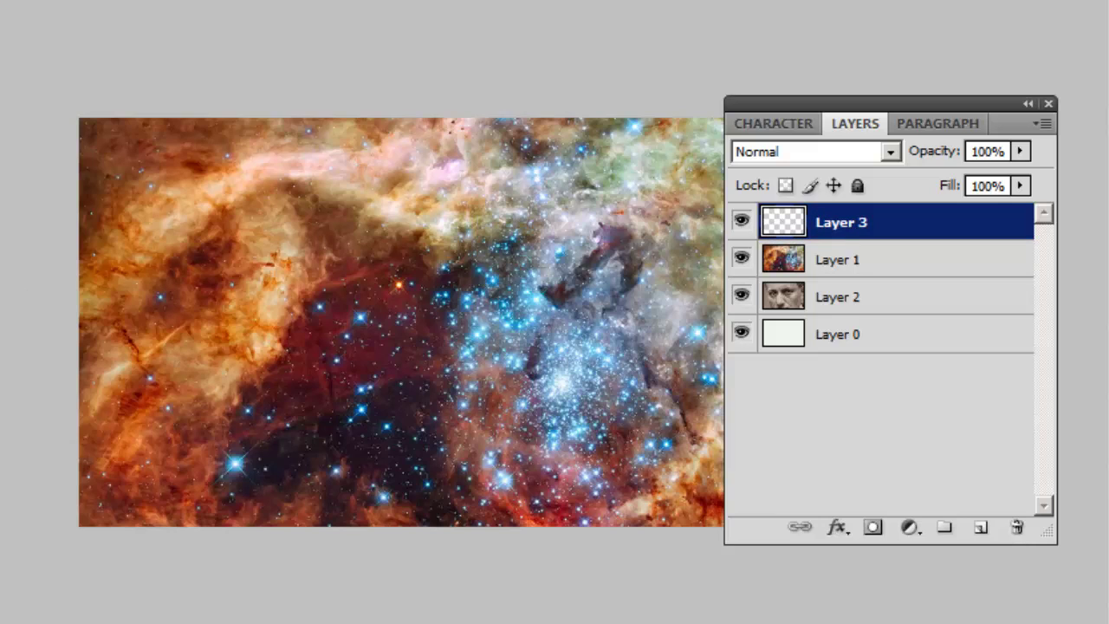
click(215, 381)
text(as;dlkfjsadf;lkj)
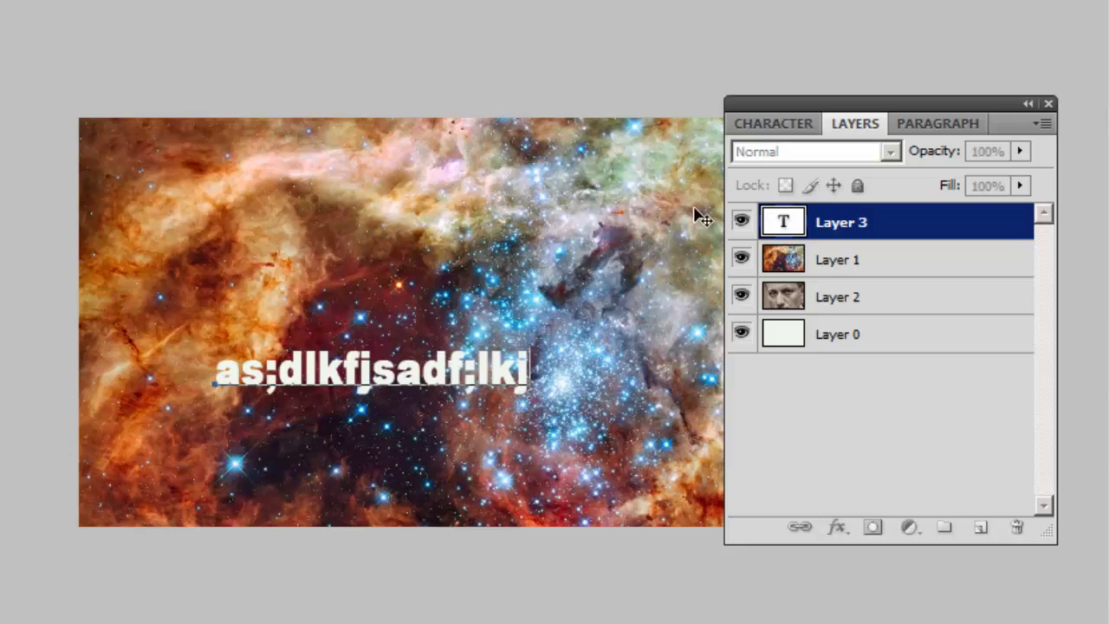
click(878, 233)
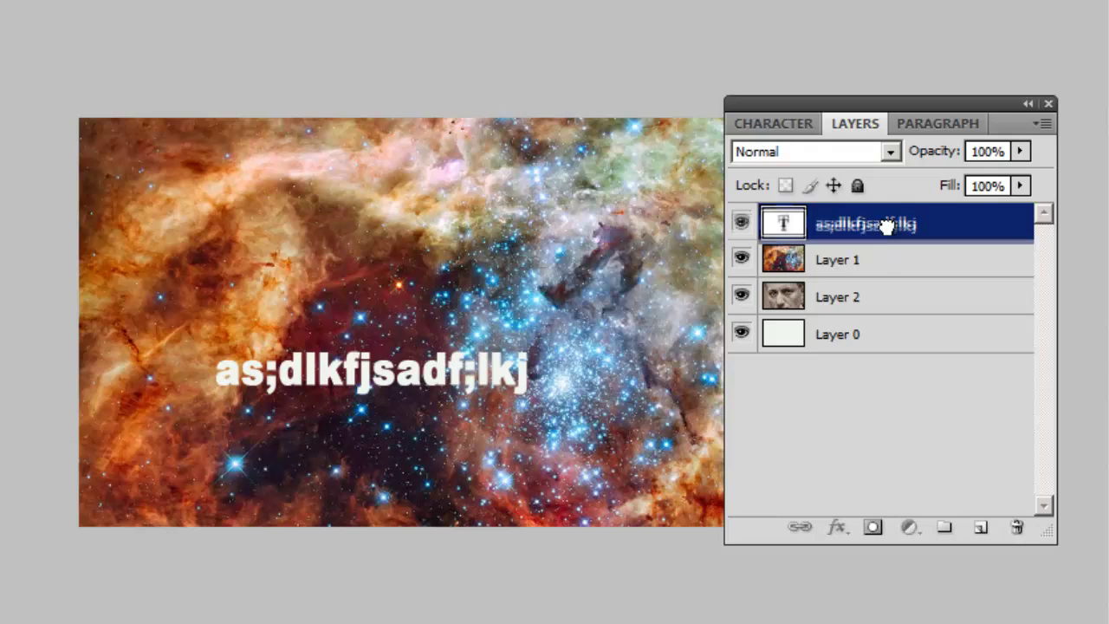
drag(887, 223, 1016, 530)
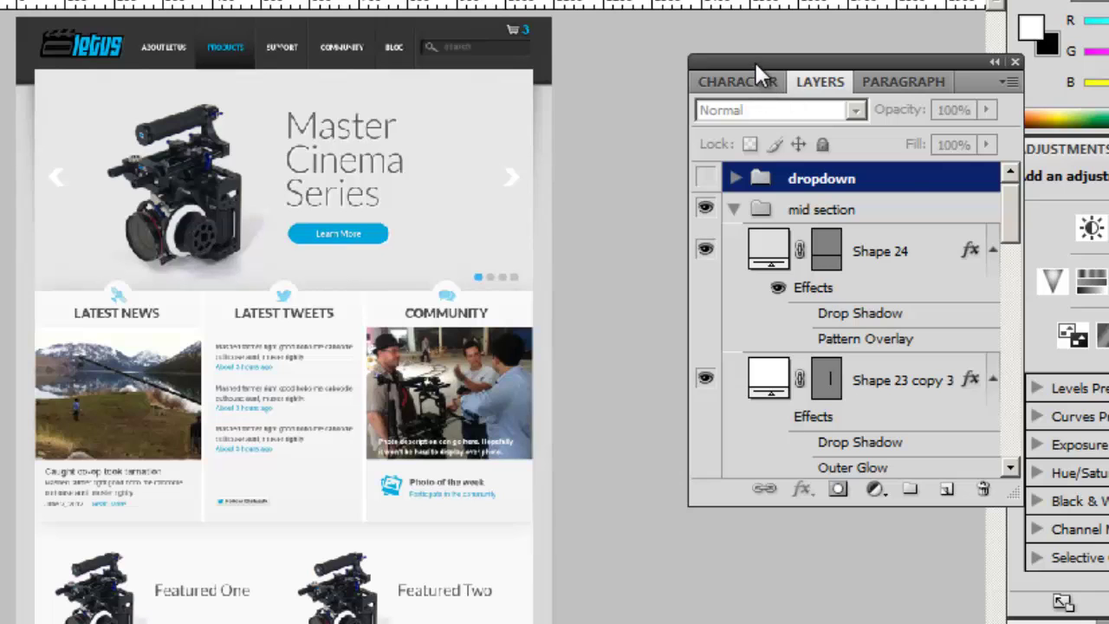
Step: Collapse and re-expand the mid section group, and switch its visibility off and on to see which page area it holds
drag(755, 63, 647, 30)
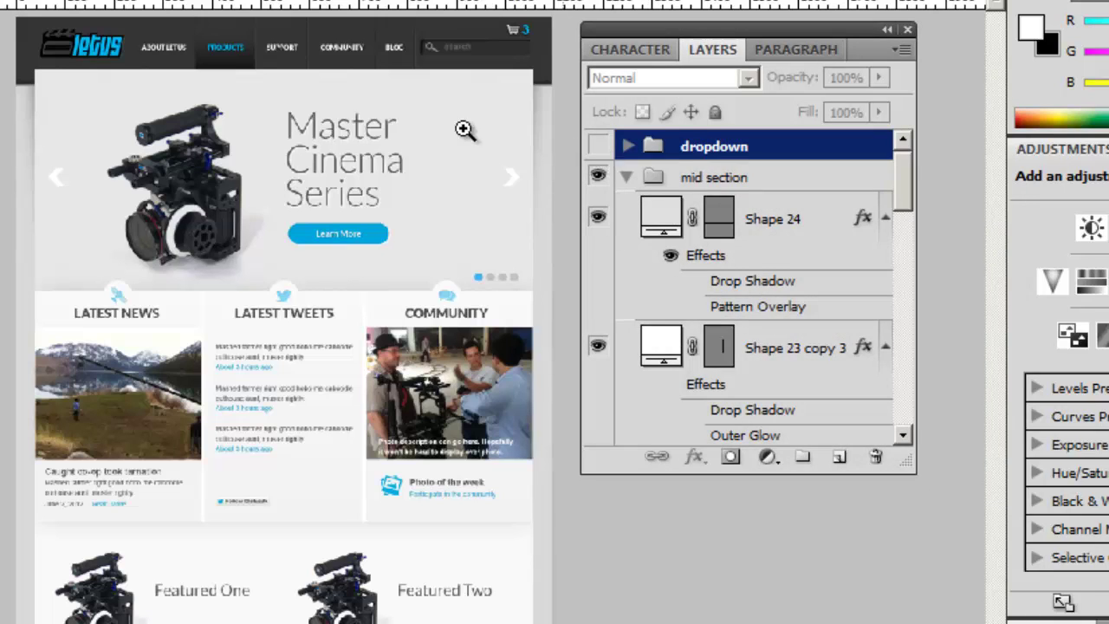
click(627, 178)
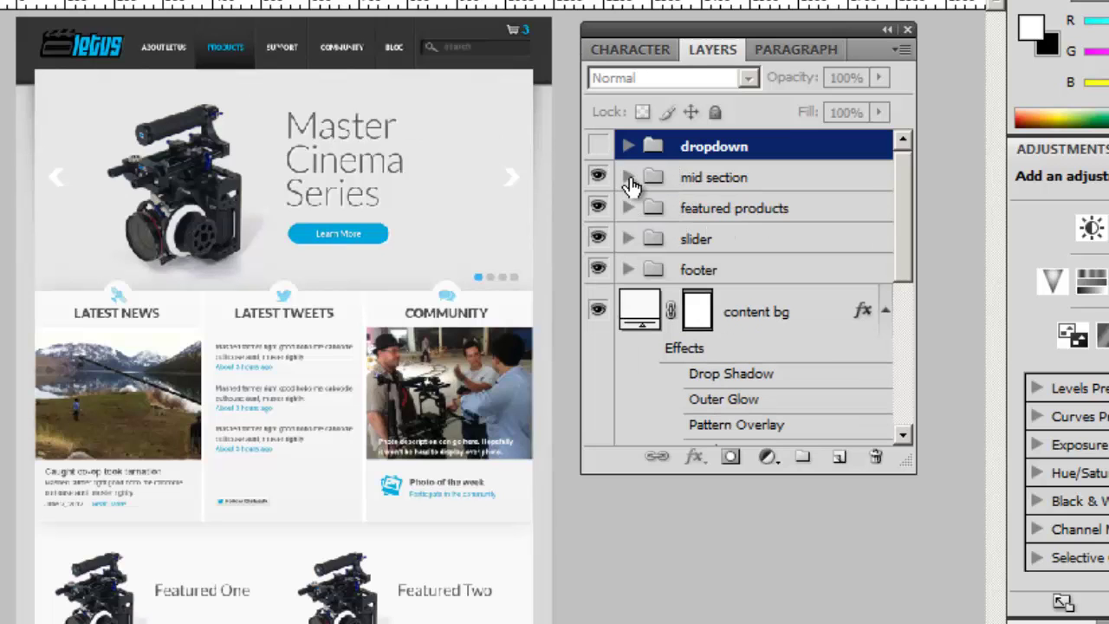
click(627, 179)
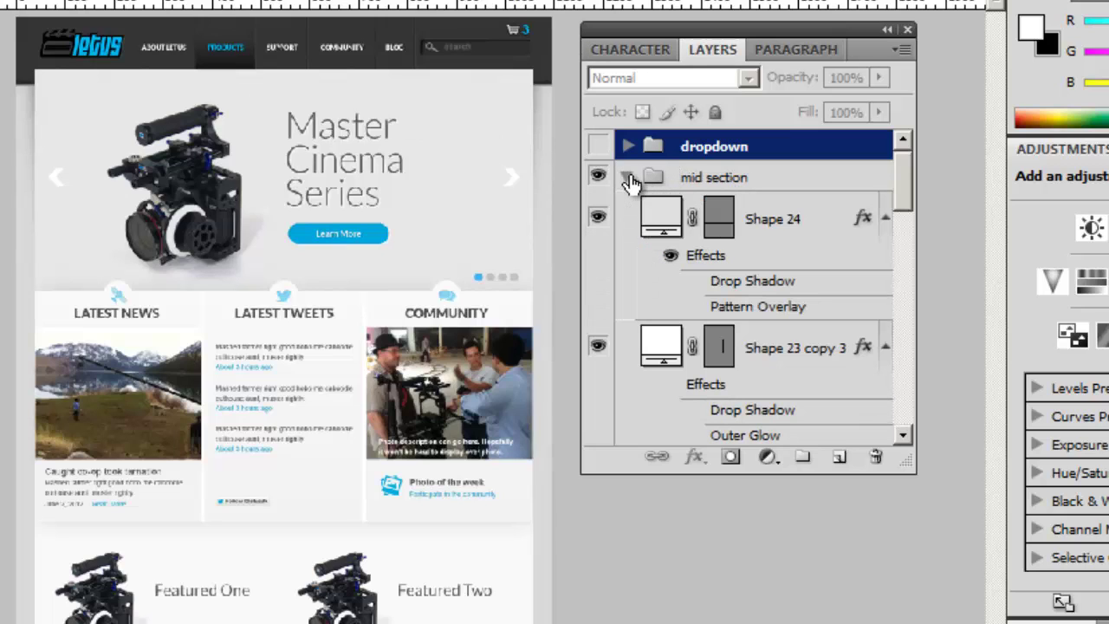
mouse_move(902, 199)
mouse_down()
mouse_move(905, 283)
mouse_move(914, 189)
mouse_up()
click(597, 178)
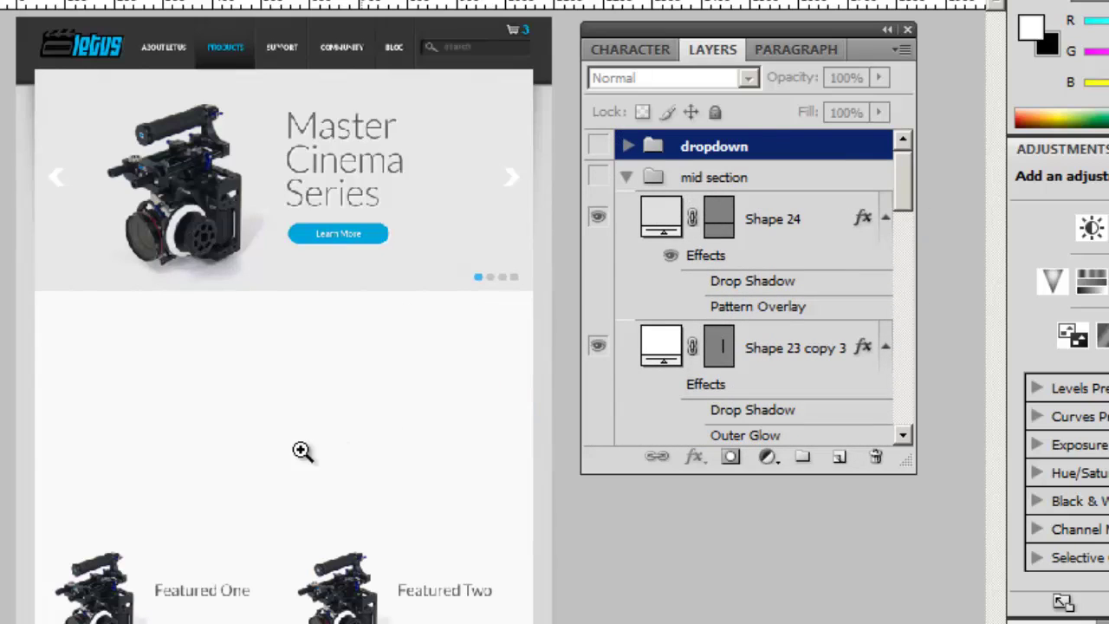
click(598, 177)
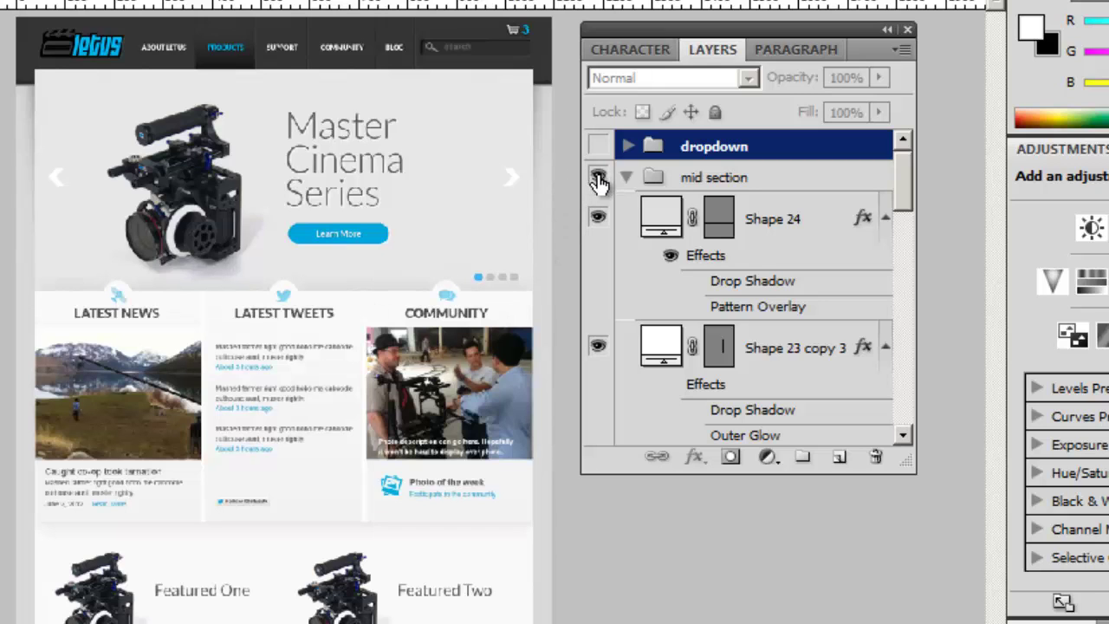
Step: Toggle the visibility of the Shape 24 and Shape 23 copy 3 layers to check what each adds to the mid section
click(603, 222)
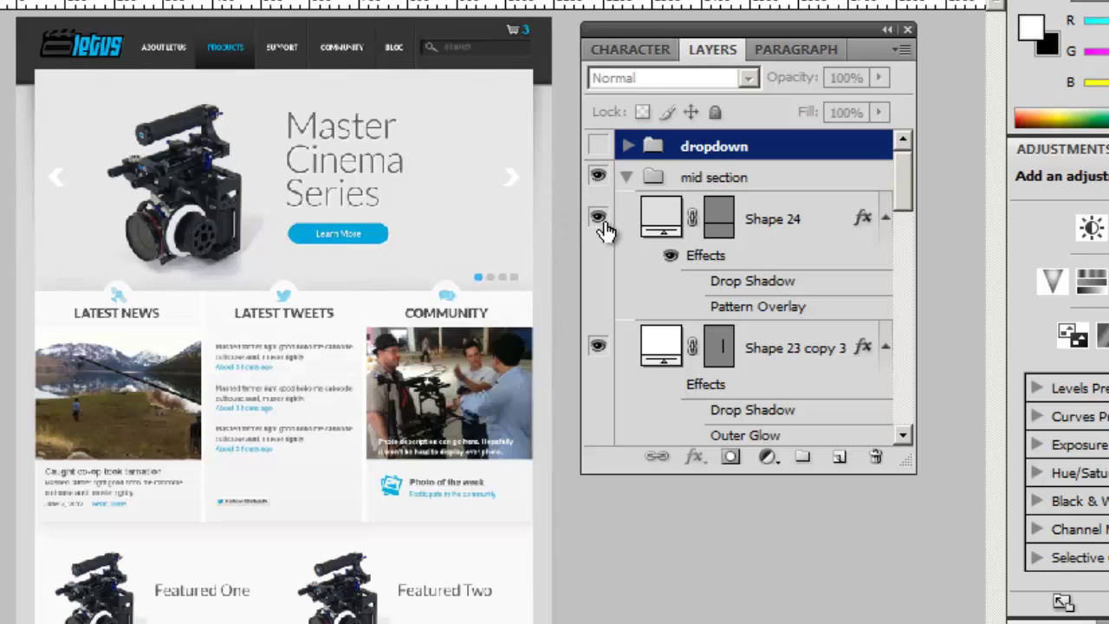
click(598, 350)
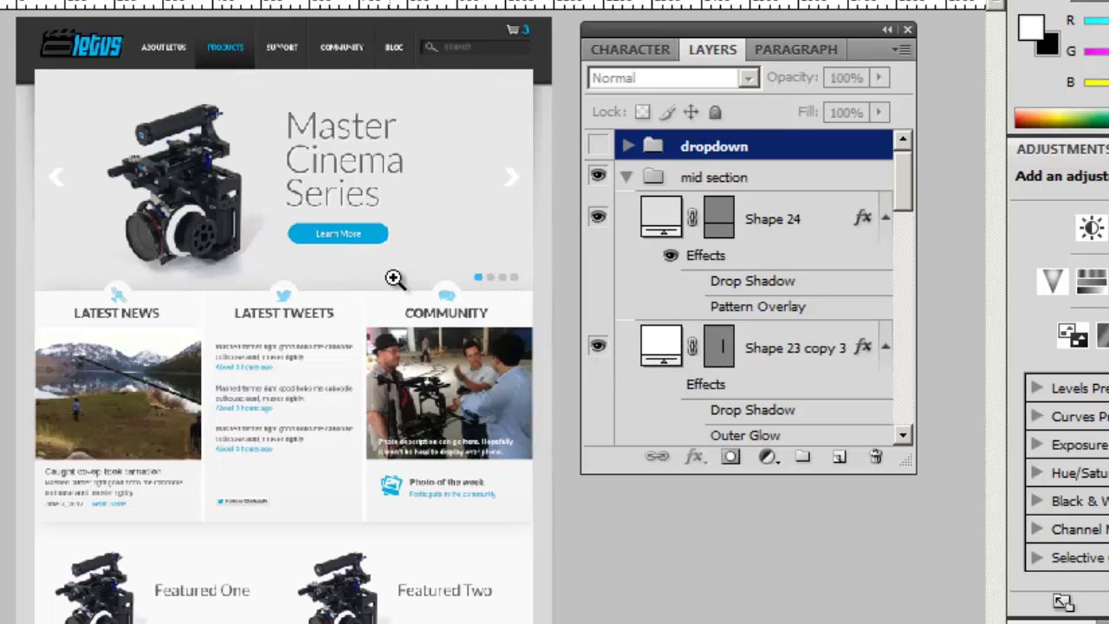
click(344, 414)
click(348, 406)
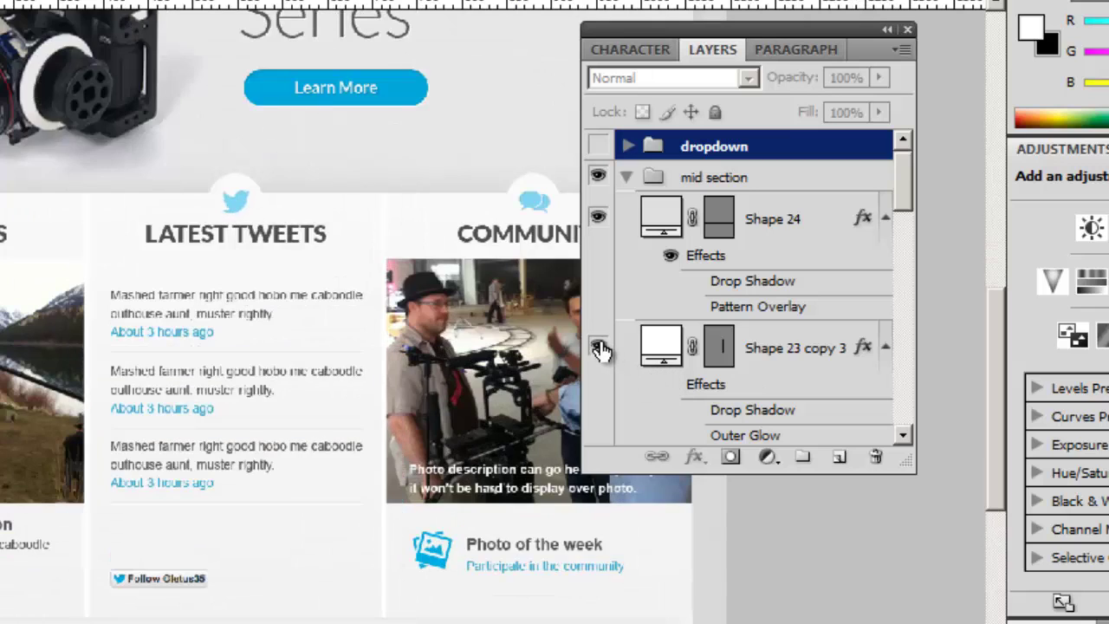
click(599, 350)
click(599, 350)
drag(904, 201, 934, 185)
click(596, 218)
click(596, 220)
Step: Hide and reshow the right, middle and left section groups and the Shape 3 copy 6 background to identify their content
drag(900, 189, 911, 268)
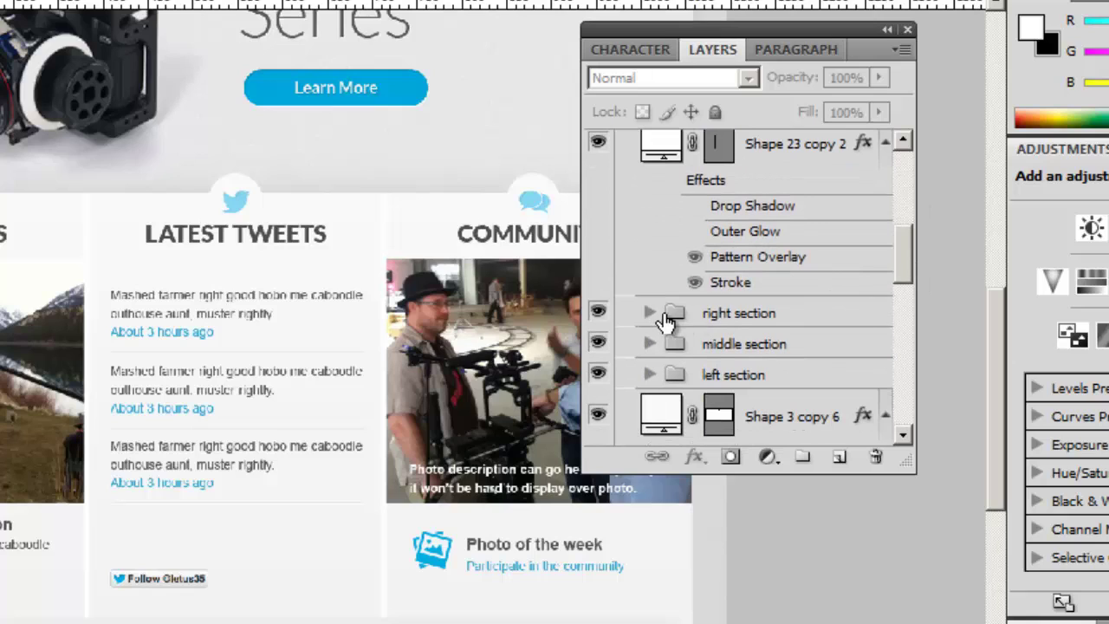
click(598, 316)
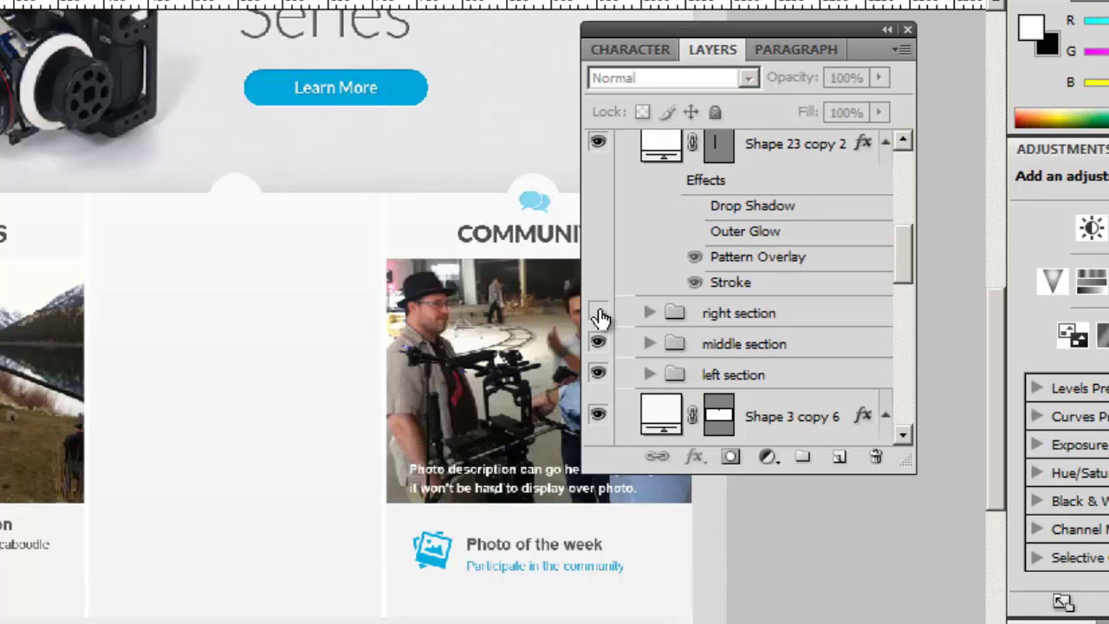
click(598, 314)
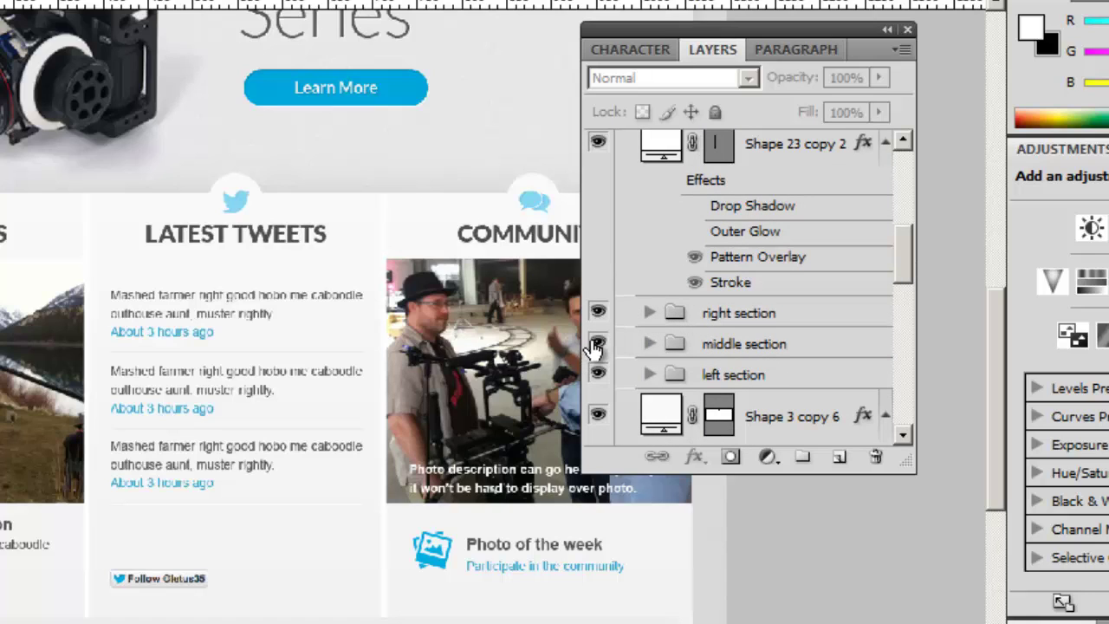
click(599, 344)
click(598, 375)
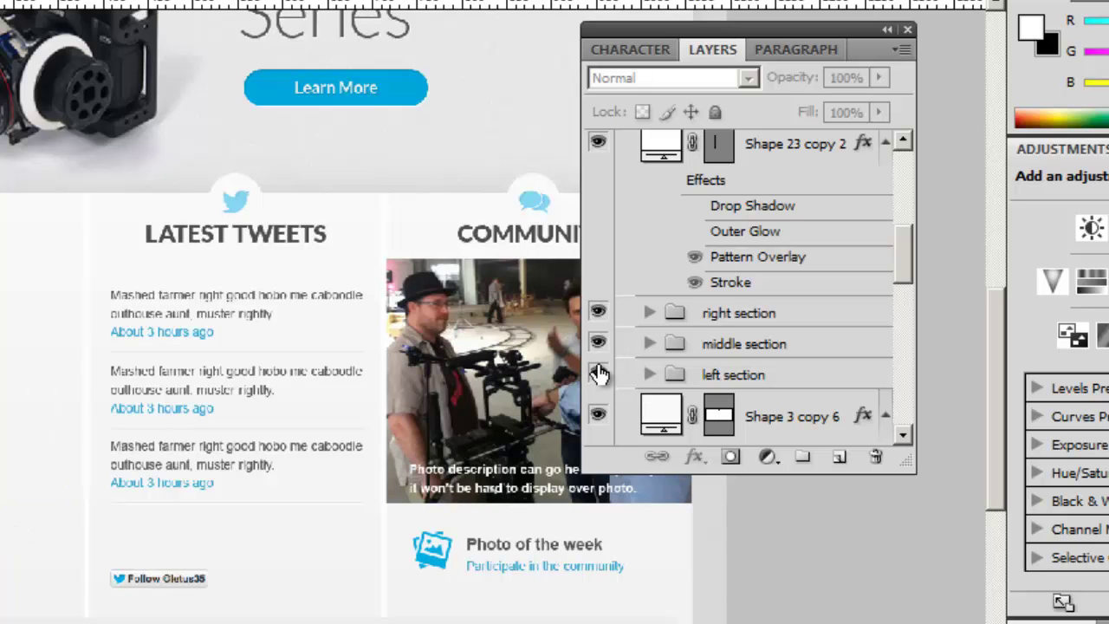
click(598, 374)
click(598, 414)
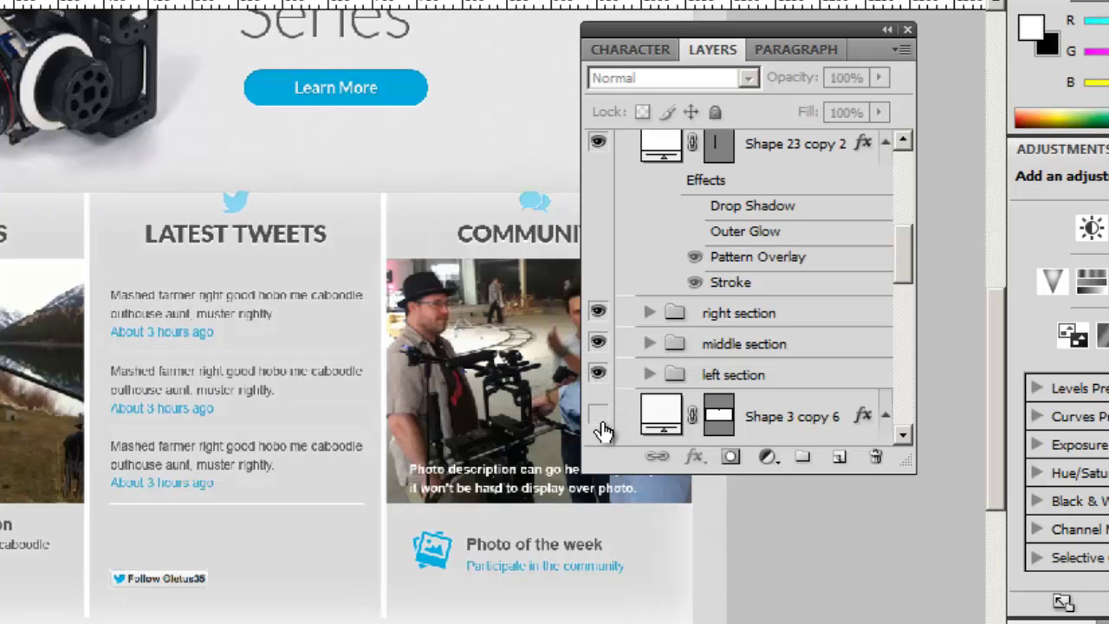
click(598, 415)
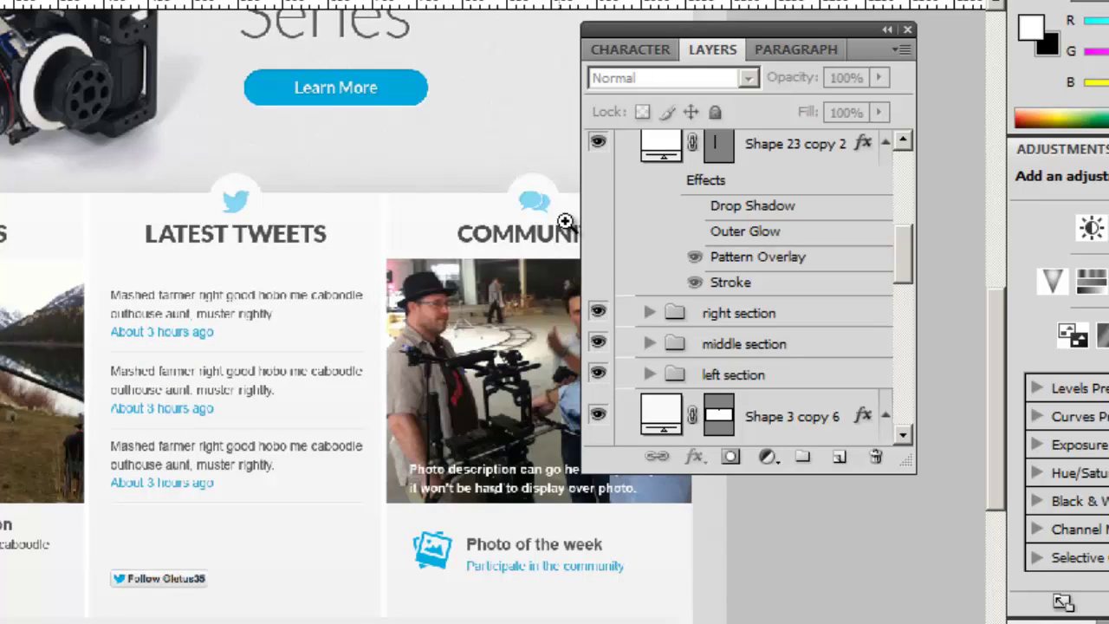
Step: Expand the right section group and examine its twitter bird, Latest Tweets and tweet layers by toggling their visibility
click(649, 313)
scroll(900, 236, down, 3)
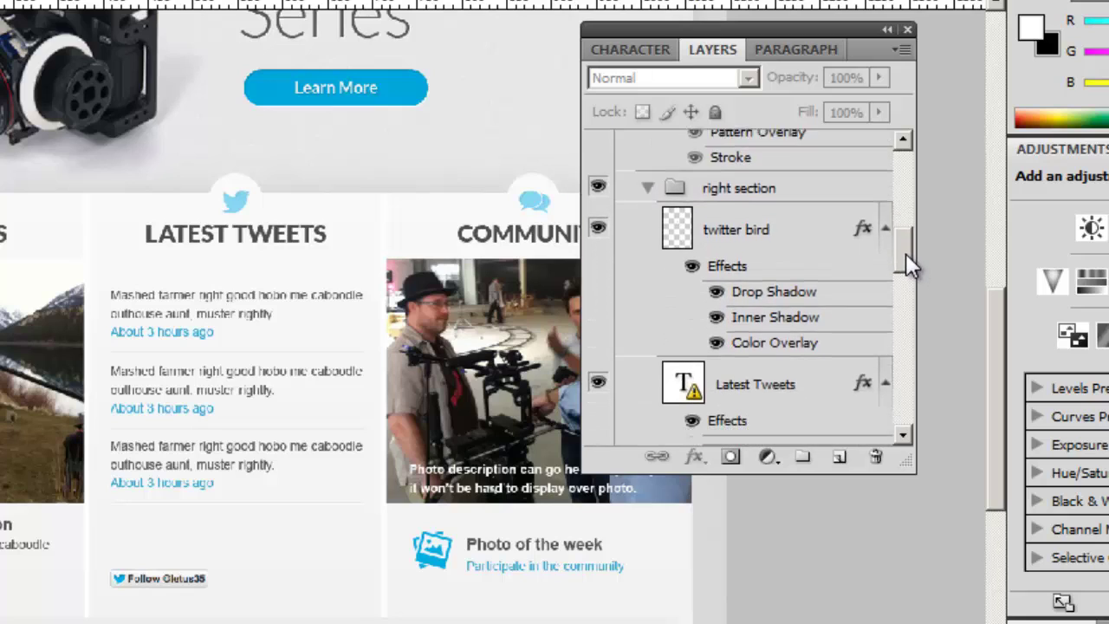
click(598, 203)
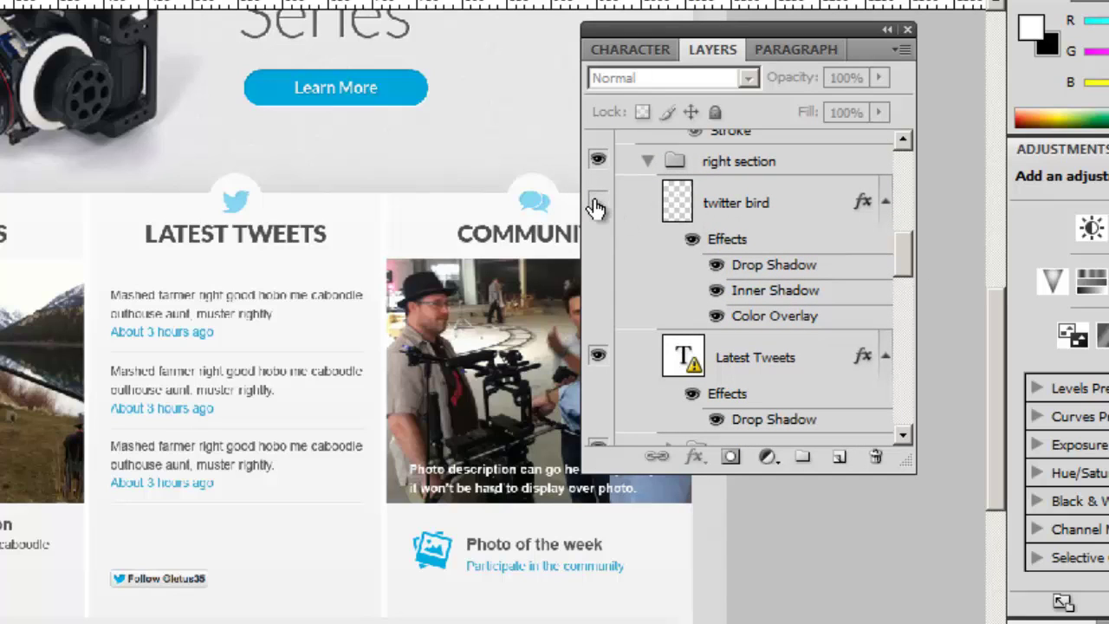
click(598, 203)
click(597, 357)
click(598, 357)
drag(904, 264, 905, 285)
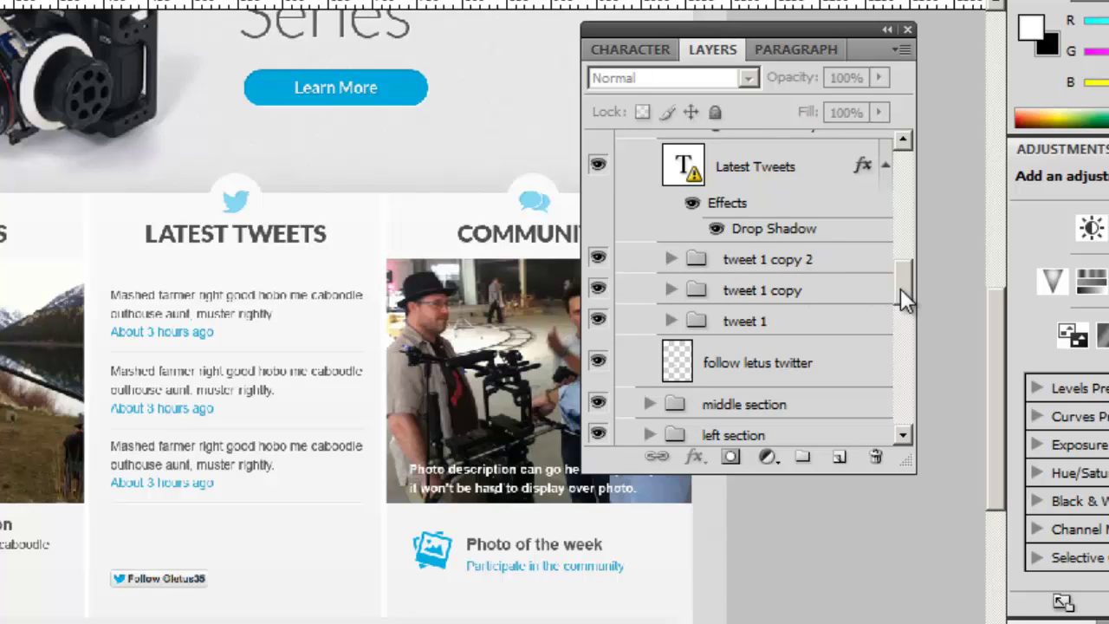
drag(901, 289, 921, 184)
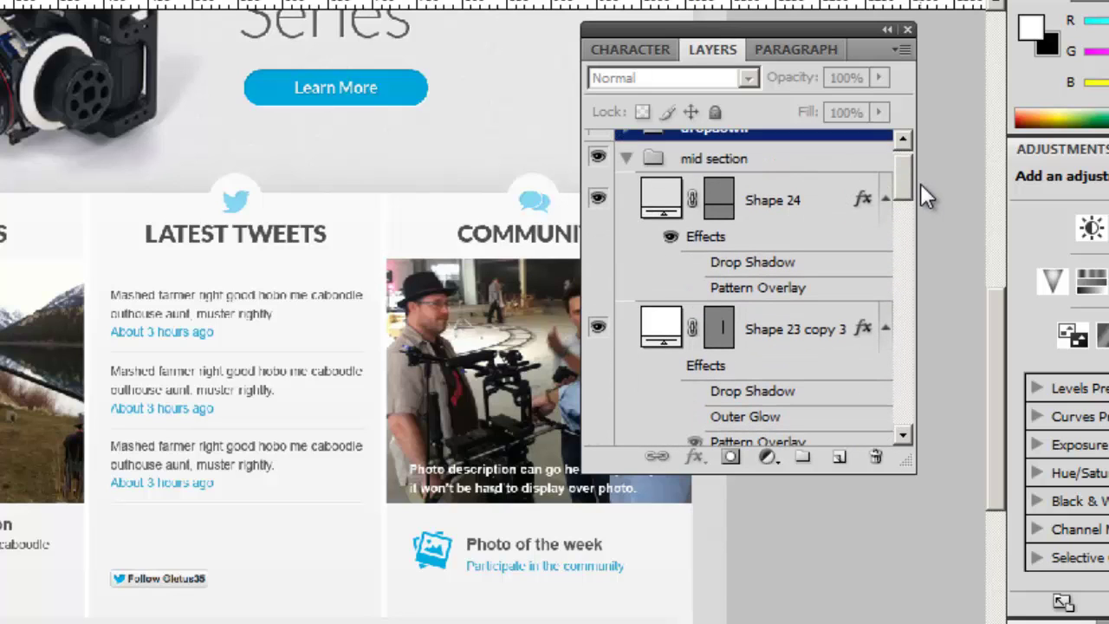
Step: Close and reopen the mid section group, and hide and reshow it to review the top-level group structure
click(627, 159)
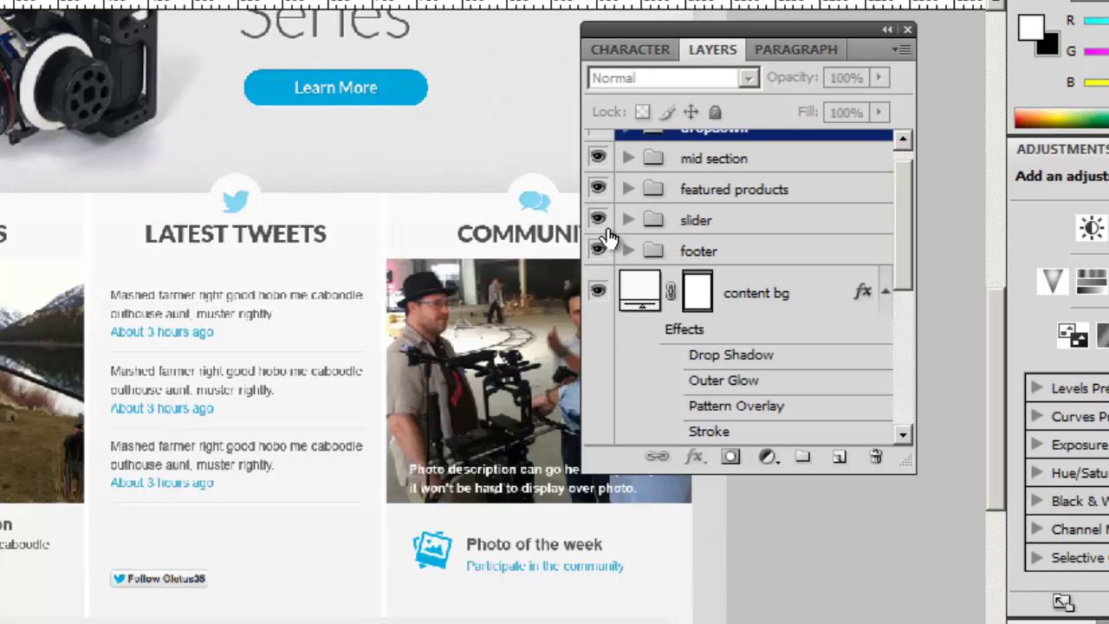
click(629, 160)
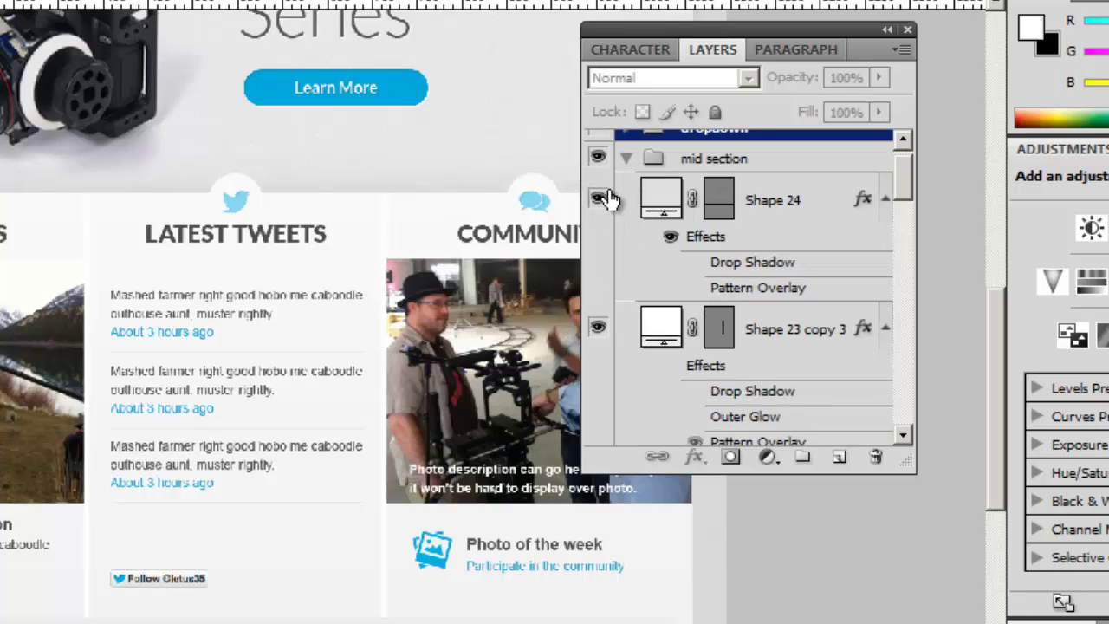
click(597, 160)
click(598, 160)
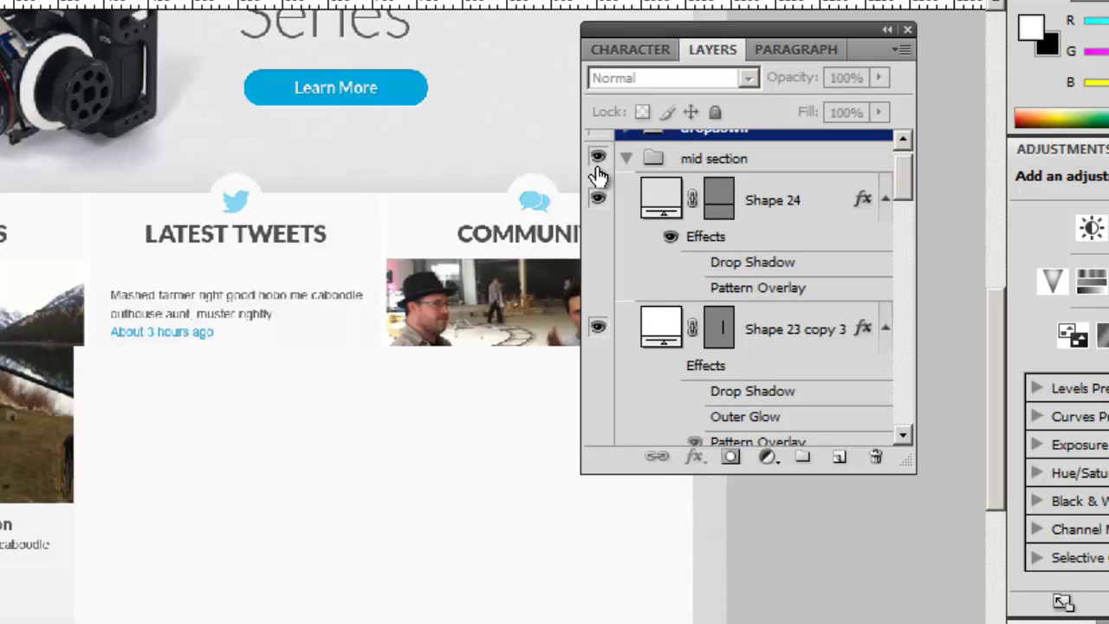
Step: Hide and reshow the right section group, and collapse and re-expand it to review its nested layers
scroll(624, 293, down, 5)
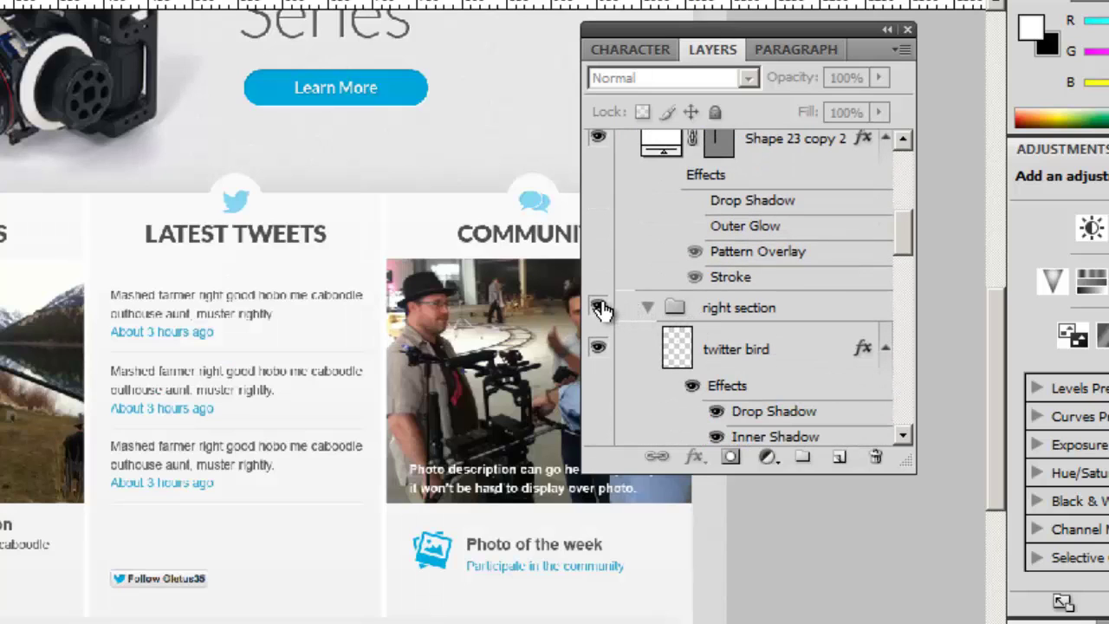
click(599, 308)
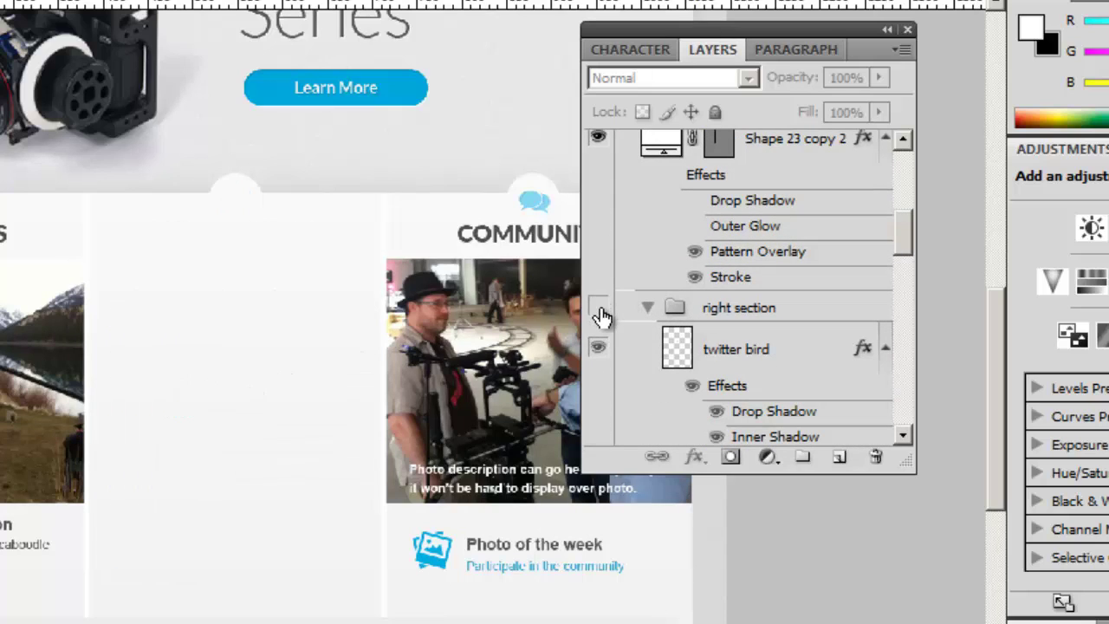
click(599, 308)
click(648, 310)
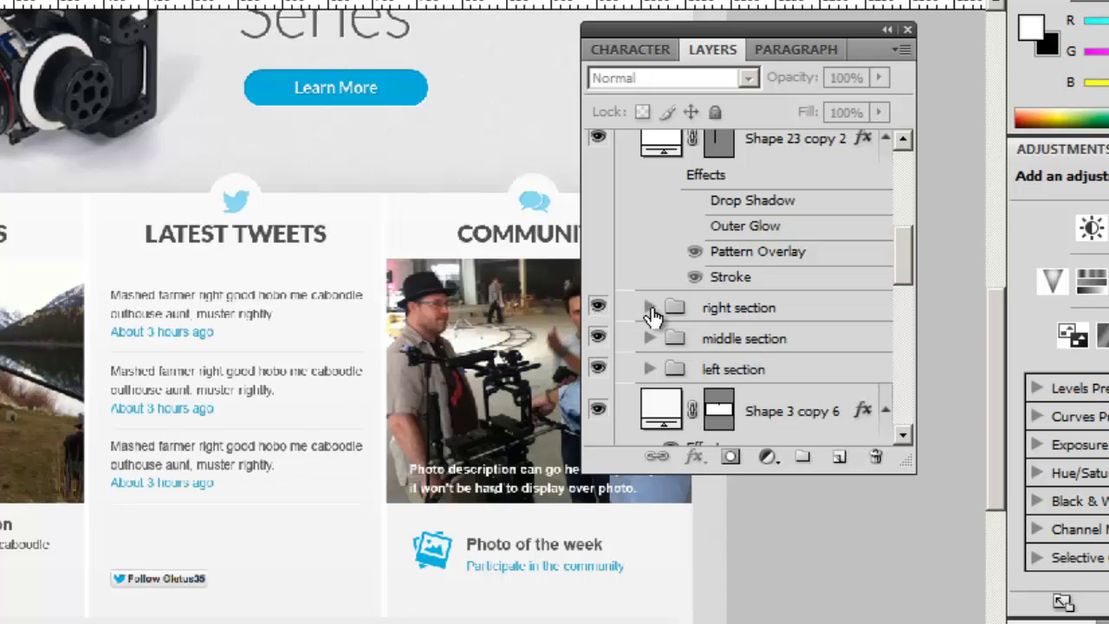
click(648, 311)
scroll(758, 344, down, 2)
scroll(758, 344, down, 4)
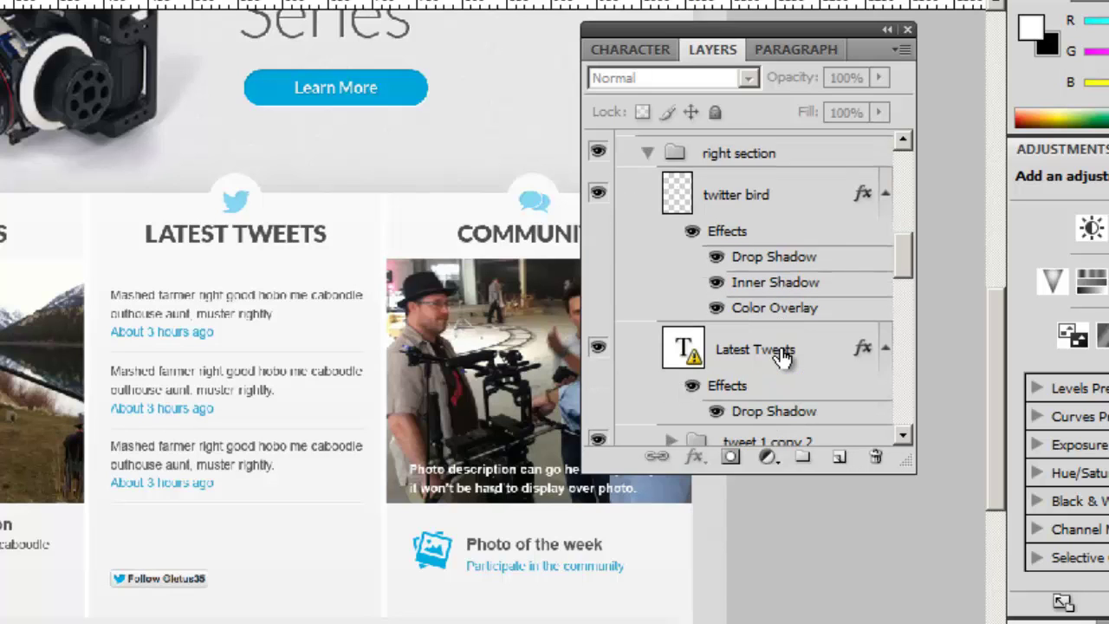
Step: Select the Latest Tweets text layer and activate the Type tool to check the heading's font settings
click(758, 337)
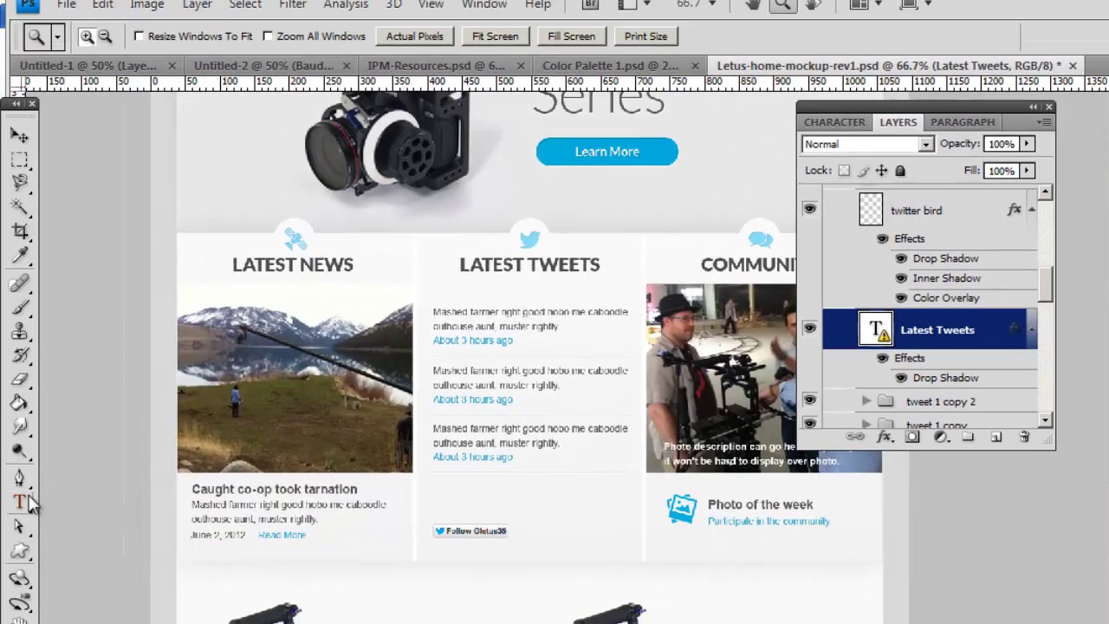
click(22, 505)
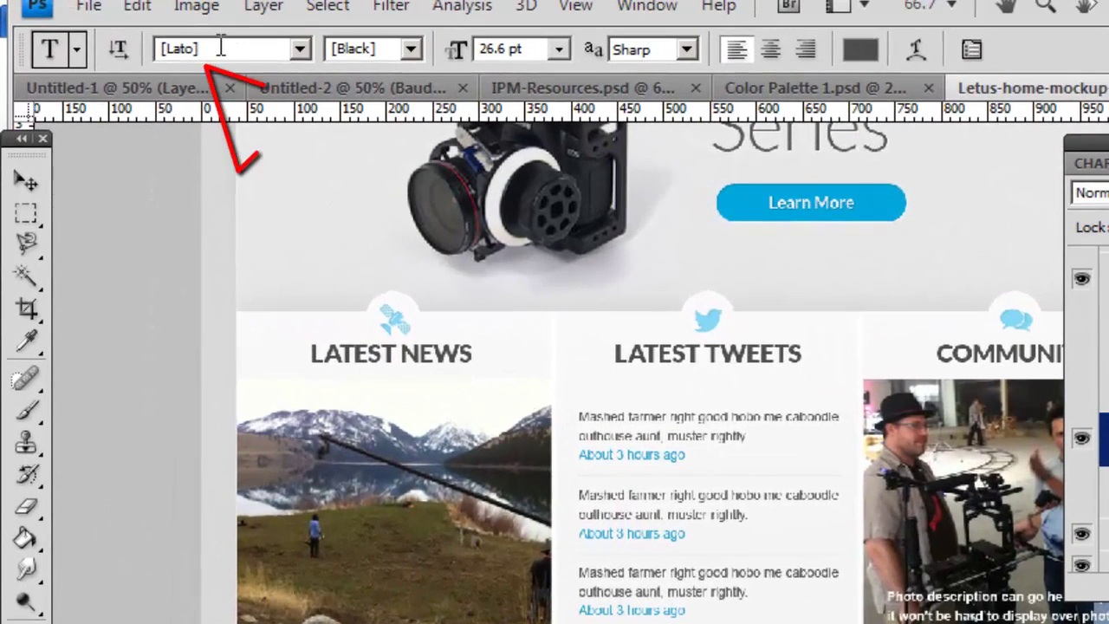
click(221, 48)
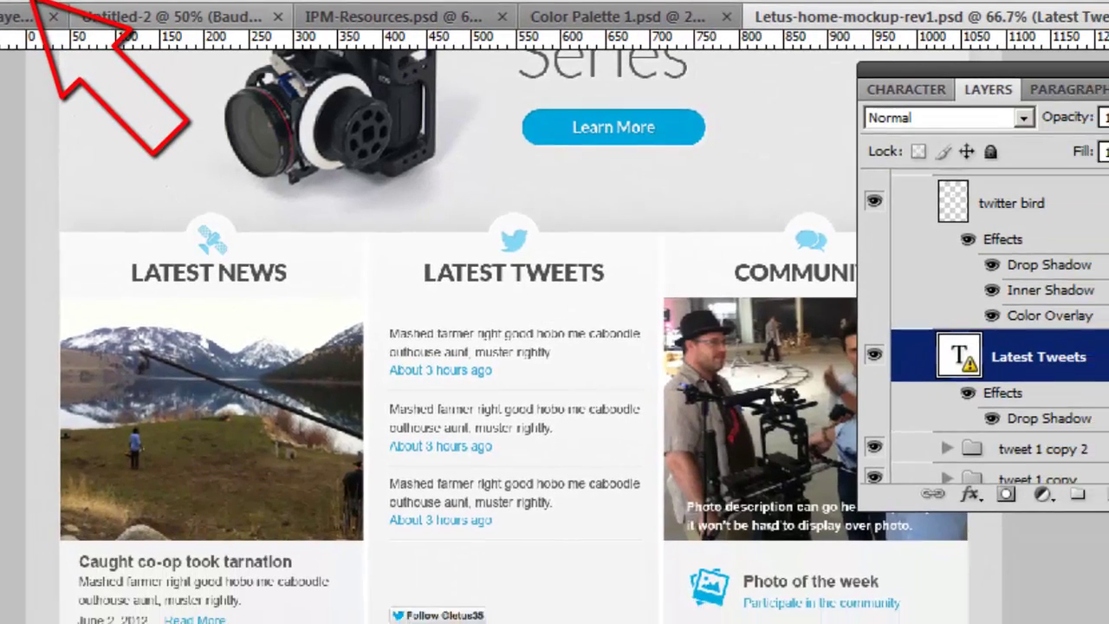
Step: Hide and reshow the mid section group, and collapse it to review the top-level groups
drag(1088, 258, 1093, 186)
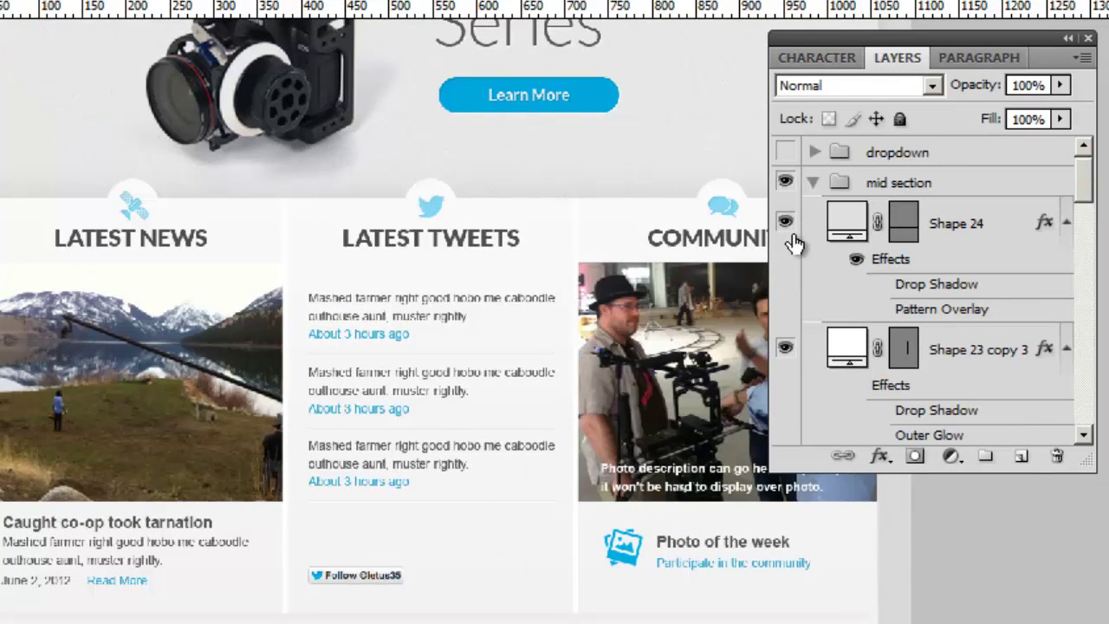
click(783, 183)
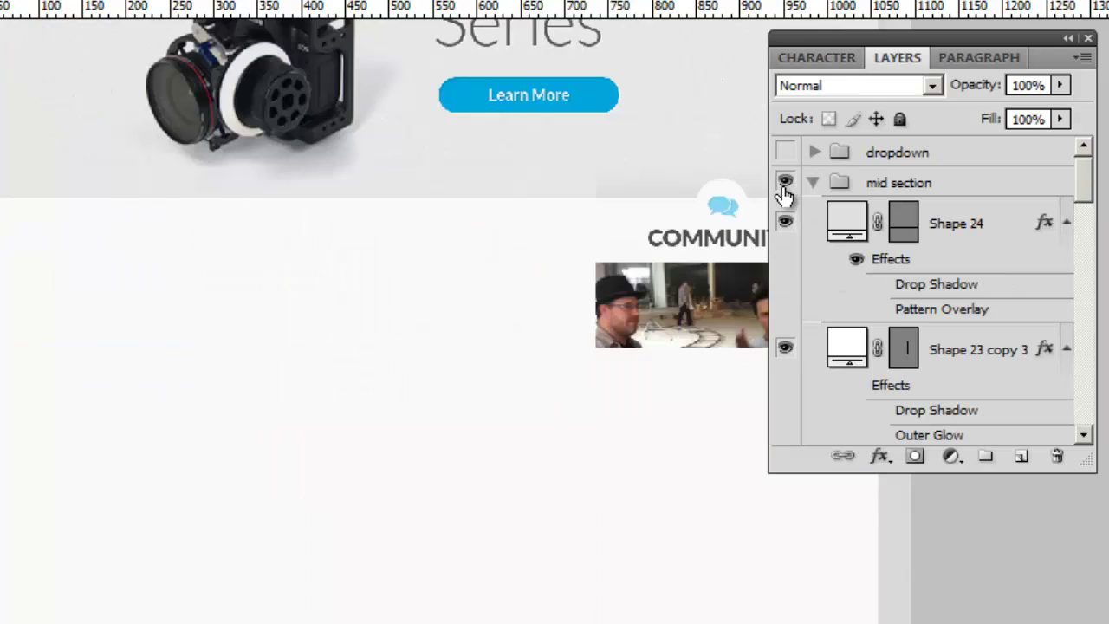
click(783, 183)
click(808, 185)
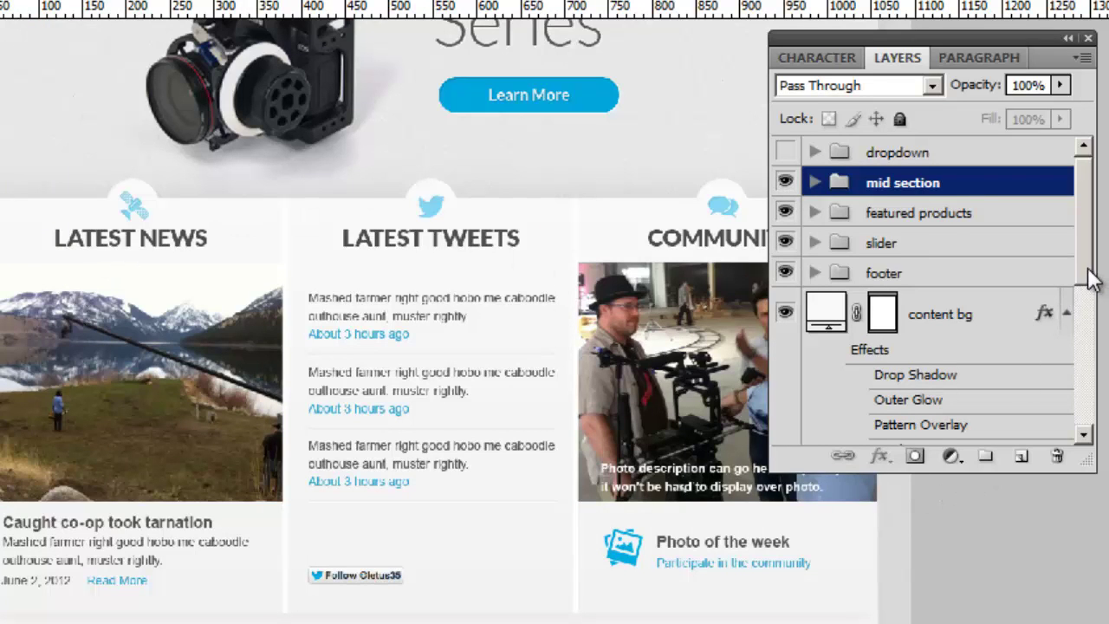
mouse_move(1086, 281)
mouse_down()
mouse_move(1089, 411)
mouse_move(1090, 277)
mouse_up()
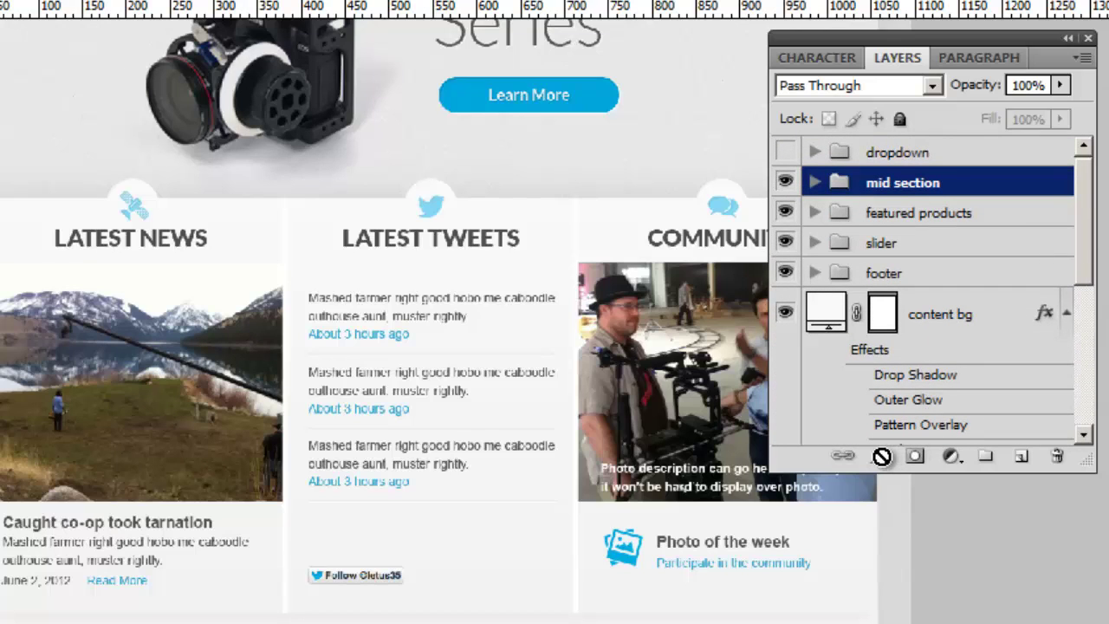
Step: Create a new group above the mid section group and name it "hero unit"
click(985, 459)
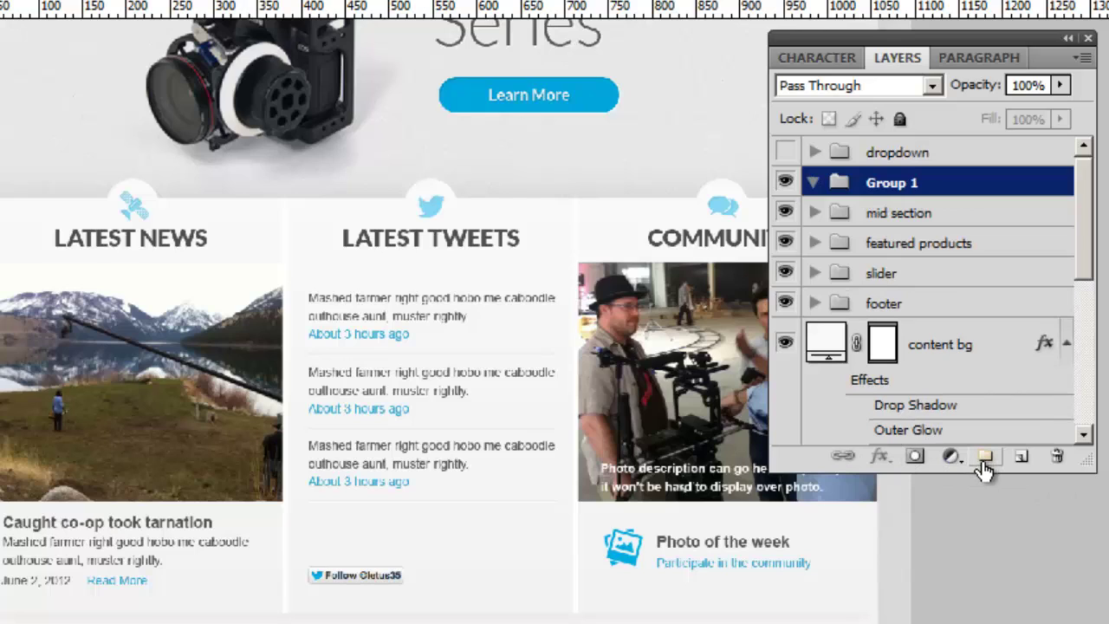
double_click(889, 193)
click(866, 235)
click(815, 182)
double_click(890, 186)
text(hero u)
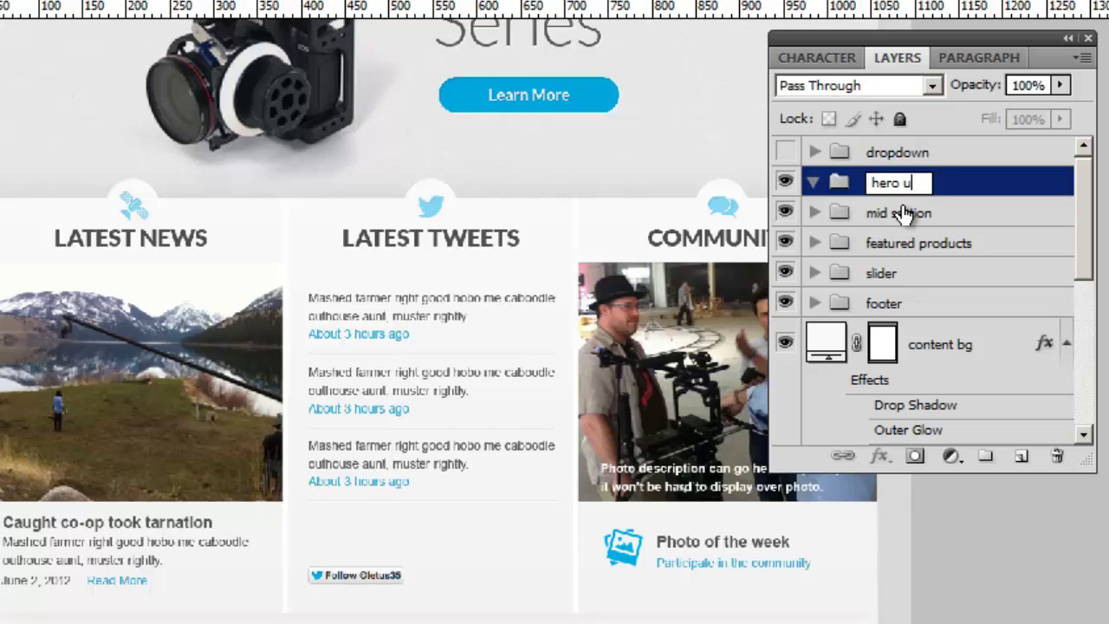
text(nit)
key(Return)
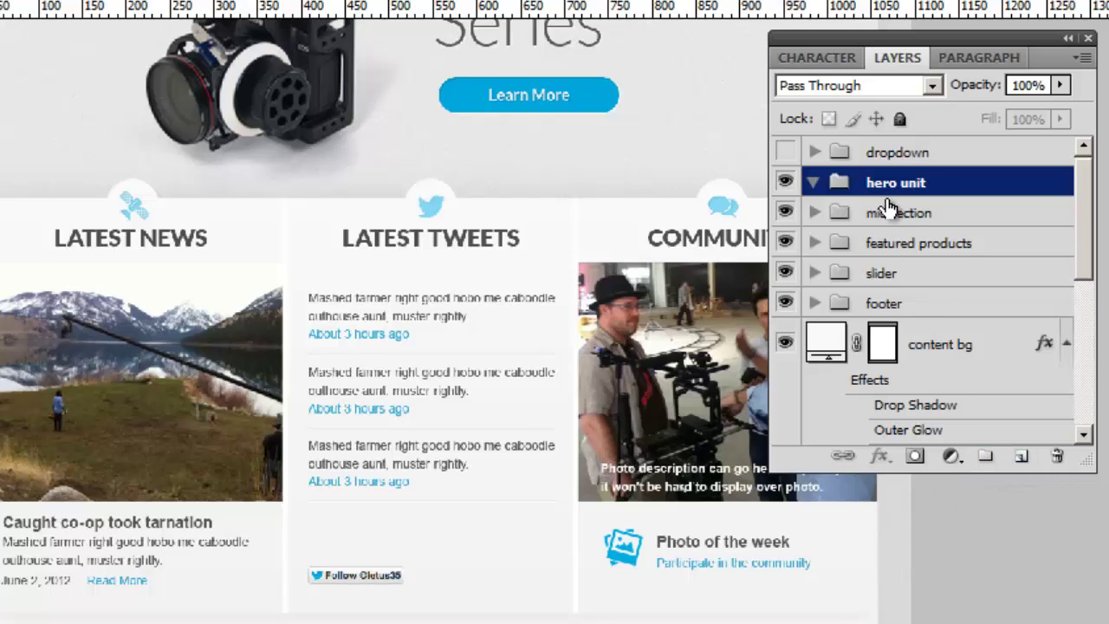
Step: Add a new layer inside the hero unit group and place the text "hello" on it, just below the Latest Tweets heading
click(1022, 457)
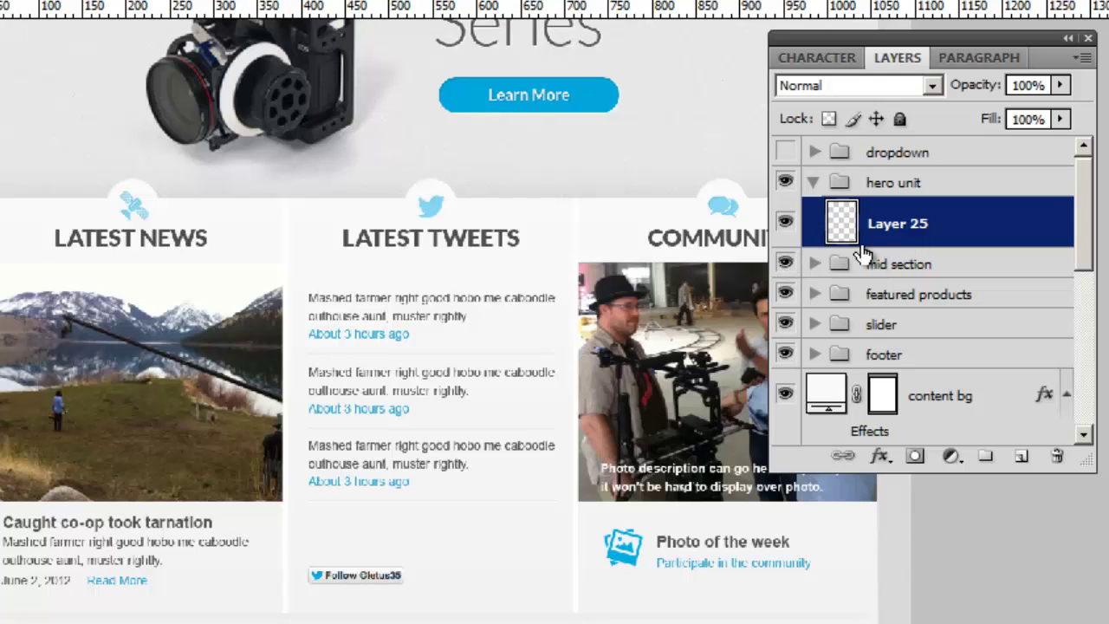
click(347, 275)
text(asdf)
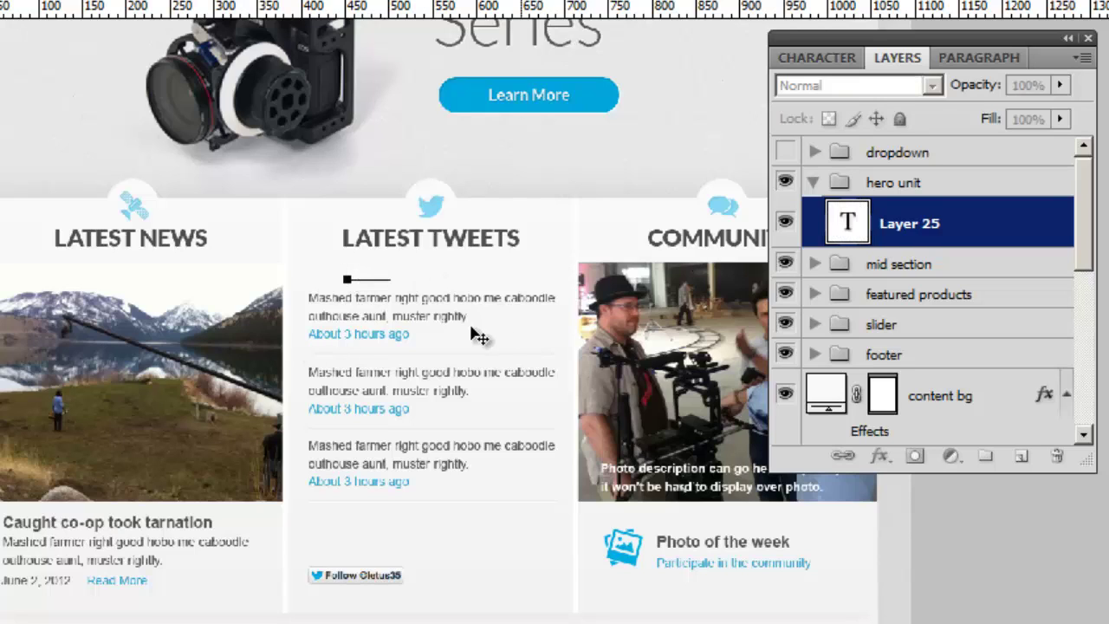
drag(394, 275, 322, 277)
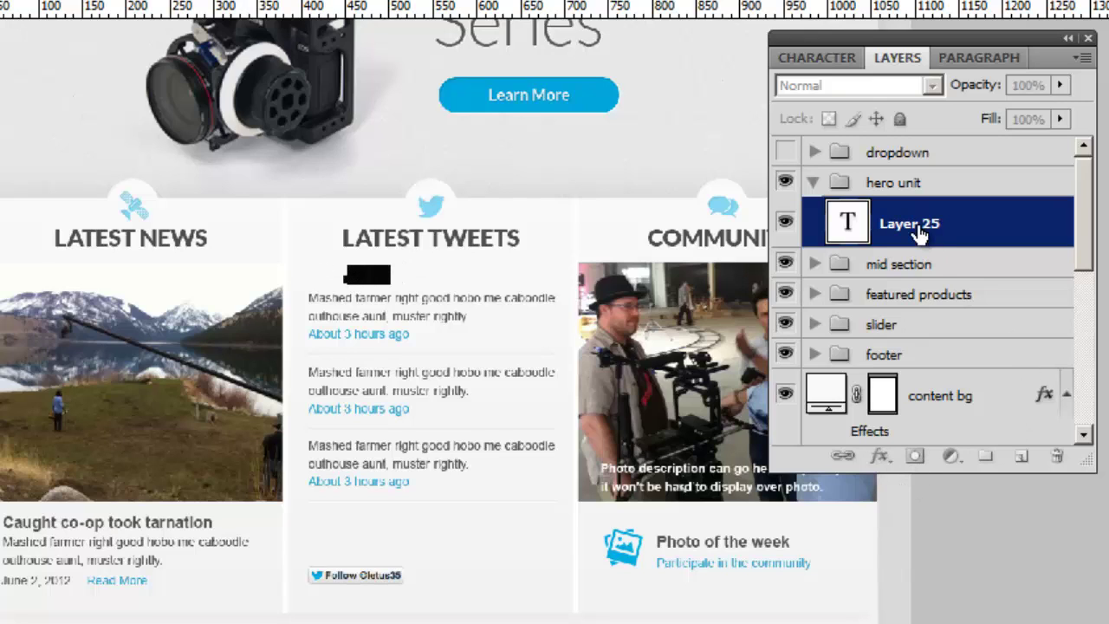
click(892, 227)
Step: Add a Drop Shadow with default settings to the hello text, and hide and reshow the hero unit group to check it
click(880, 456)
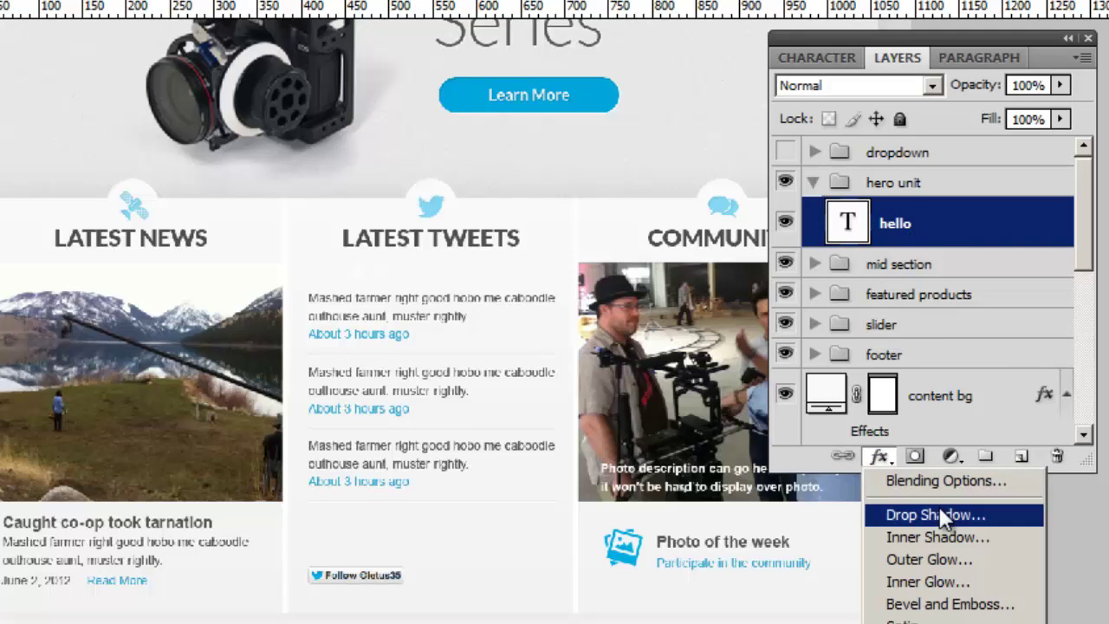
click(970, 511)
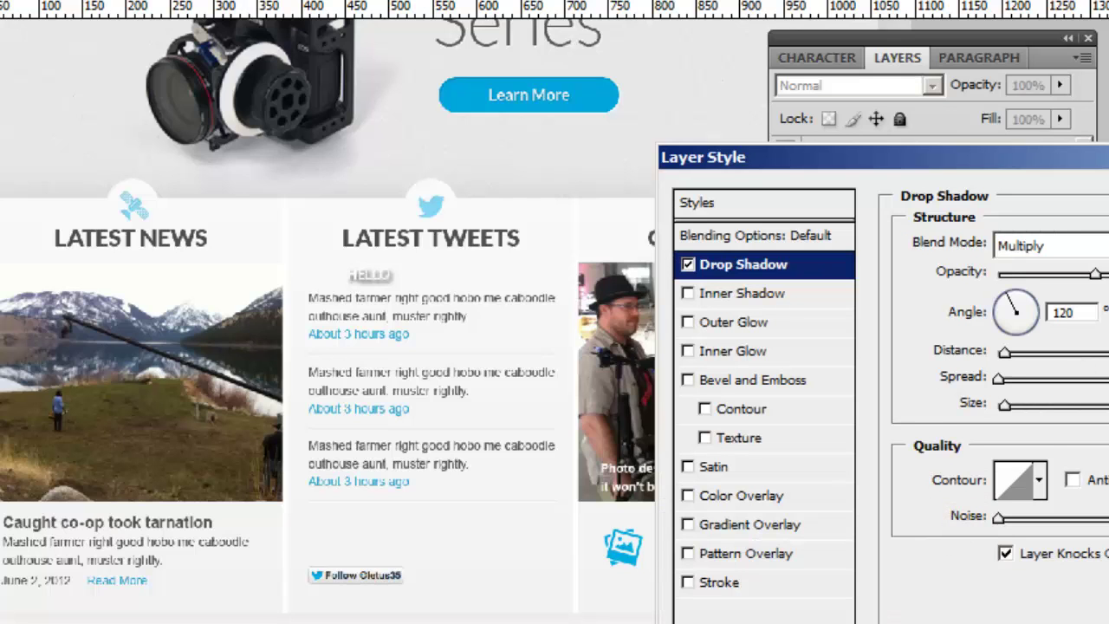
key(Return)
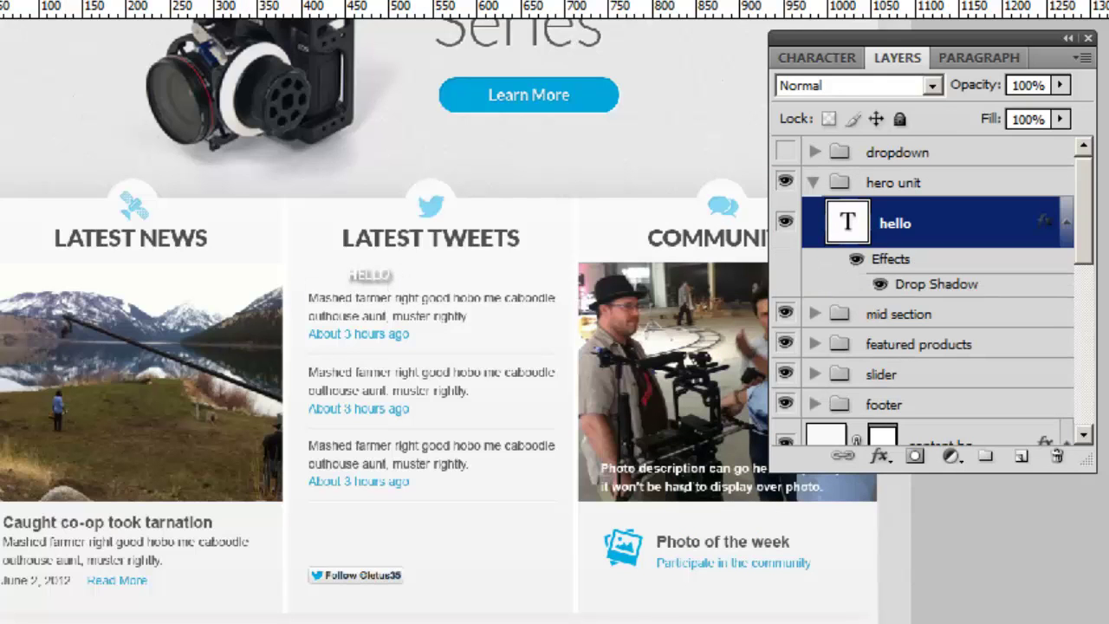
click(376, 275)
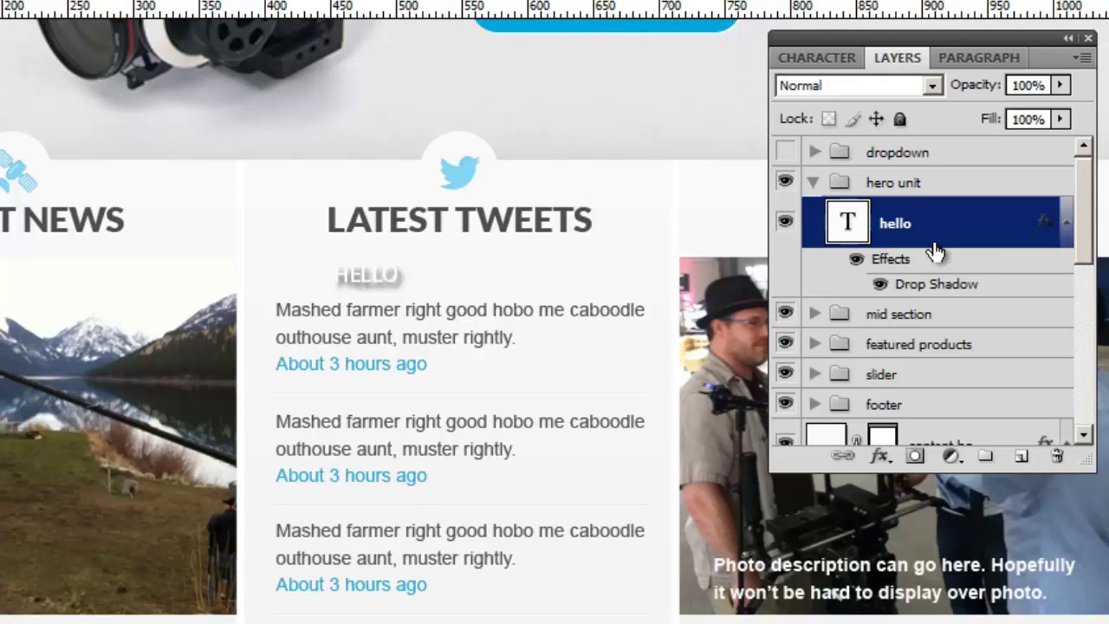
click(785, 183)
click(785, 182)
Step: Expand the mid section group, collapse its right section, and open, hide and reshow the middle section to identify its content
click(815, 314)
scroll(825, 329, down, 5)
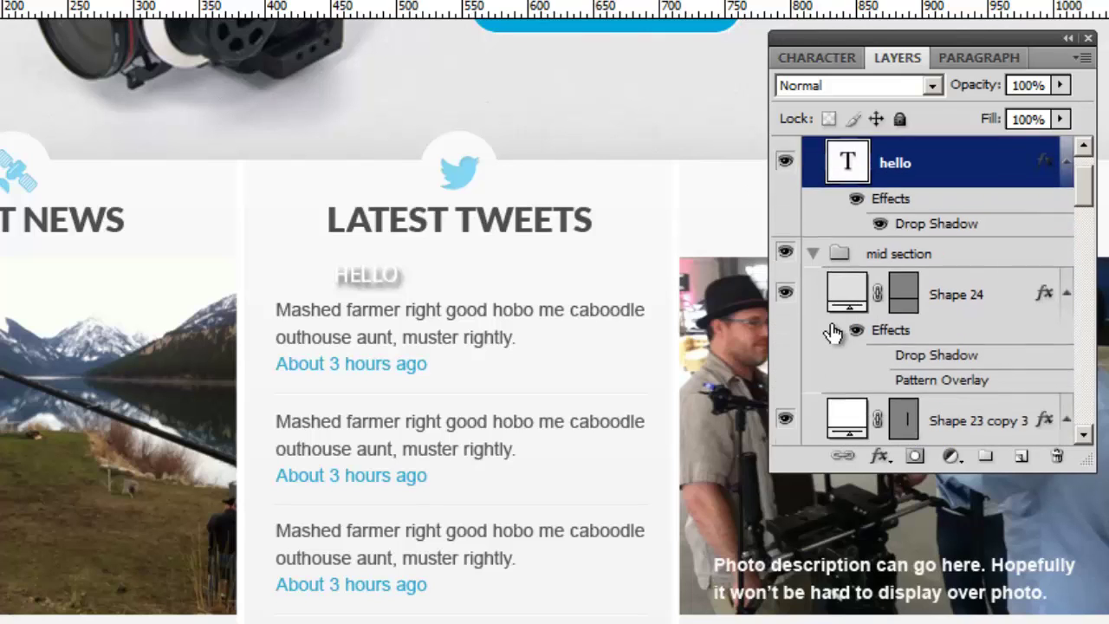
scroll(821, 340, down, 5)
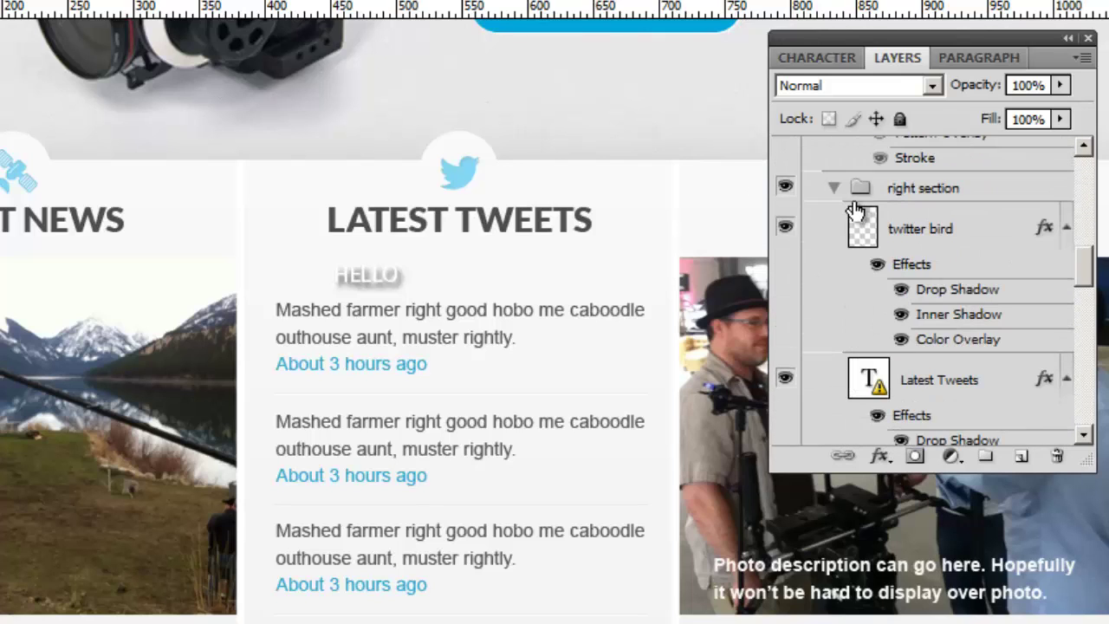
click(834, 189)
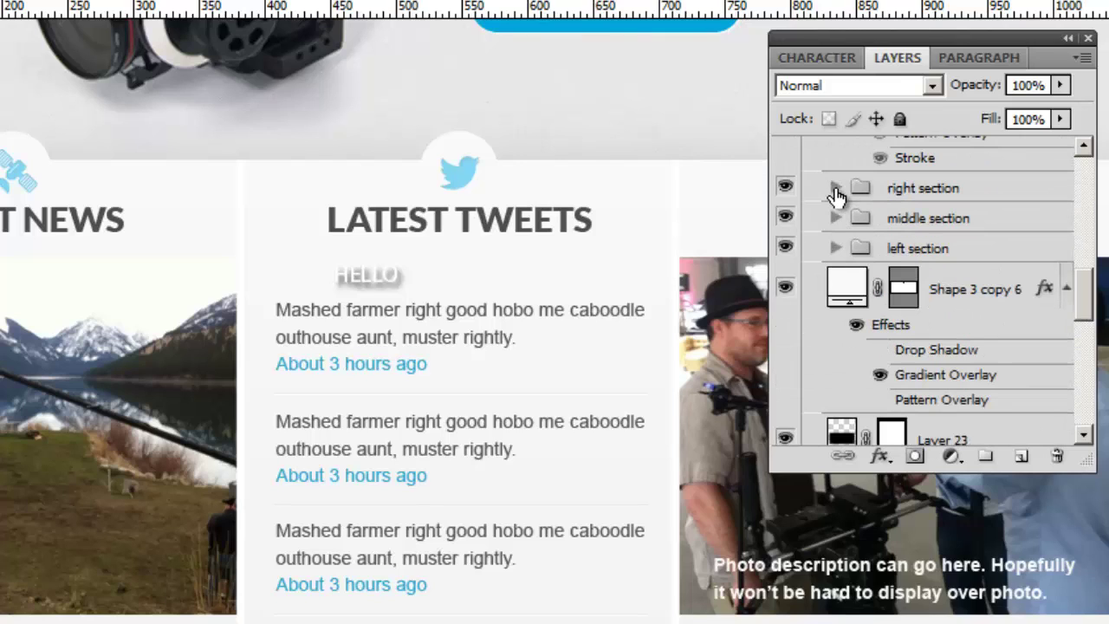
click(835, 218)
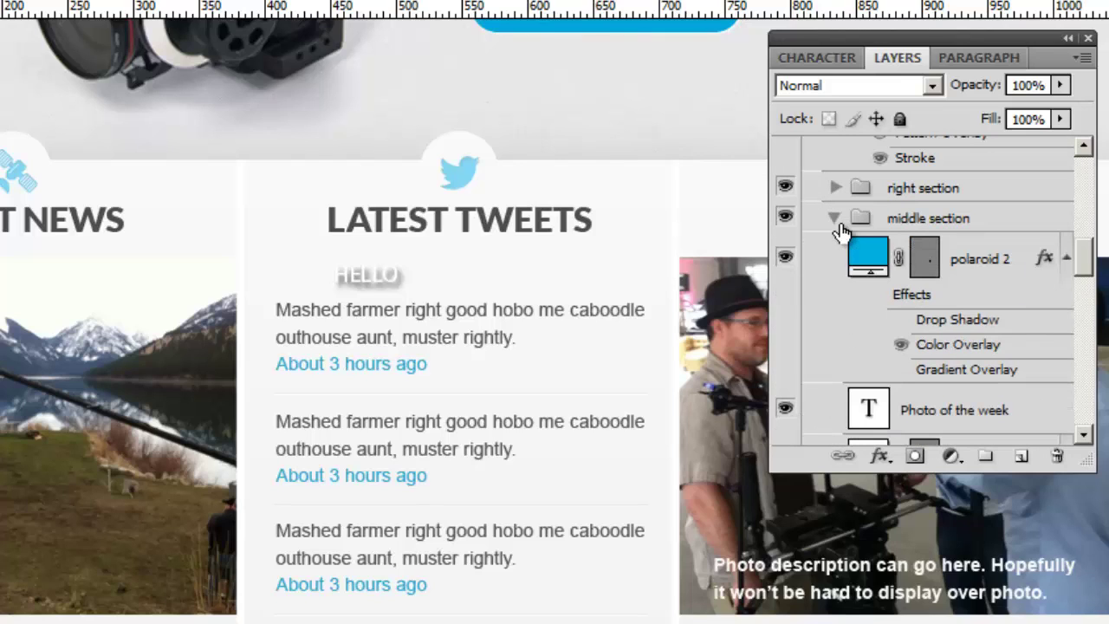
click(784, 224)
click(784, 221)
Step: Move the whole middle section group slightly down and to the right in the mockup, and collapse it and the mid section group
mouse_move(1089, 258)
mouse_down()
mouse_move(1089, 291)
mouse_move(1100, 264)
mouse_up()
click(957, 240)
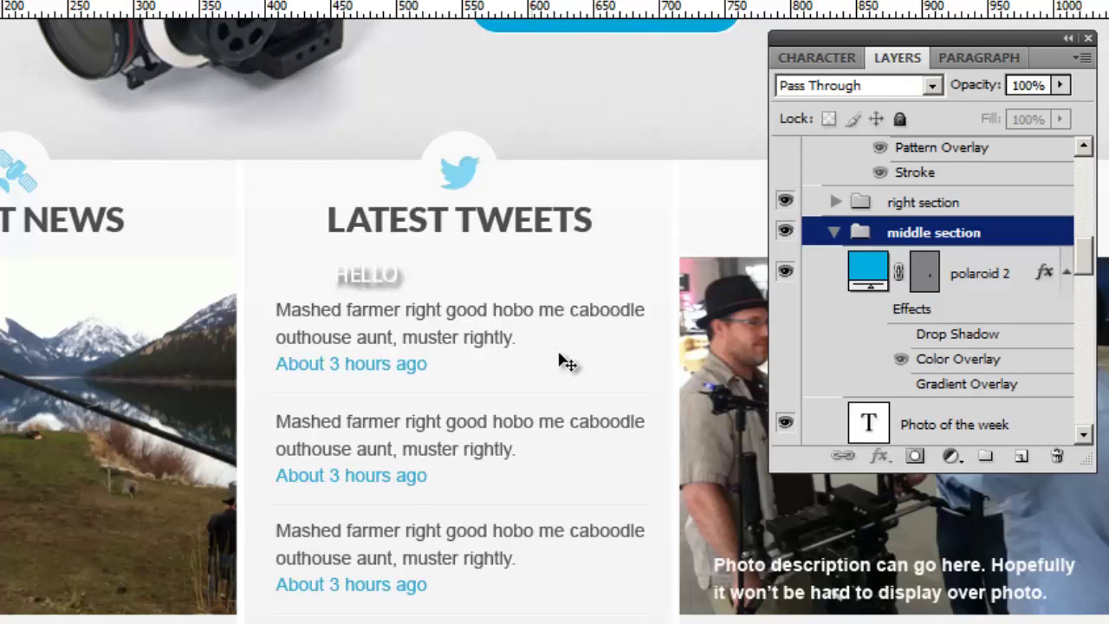
mouse_move(733, 425)
mouse_down()
mouse_move(414, 419)
mouse_move(690, 426)
mouse_move(759, 449)
mouse_move(750, 456)
mouse_move(743, 435)
mouse_up()
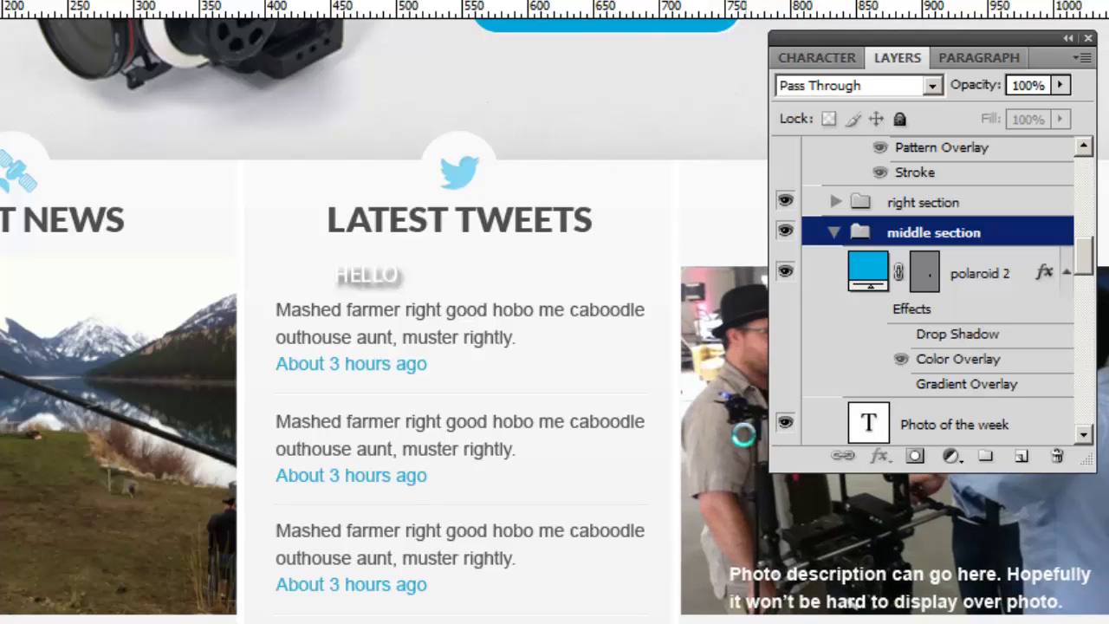
click(833, 234)
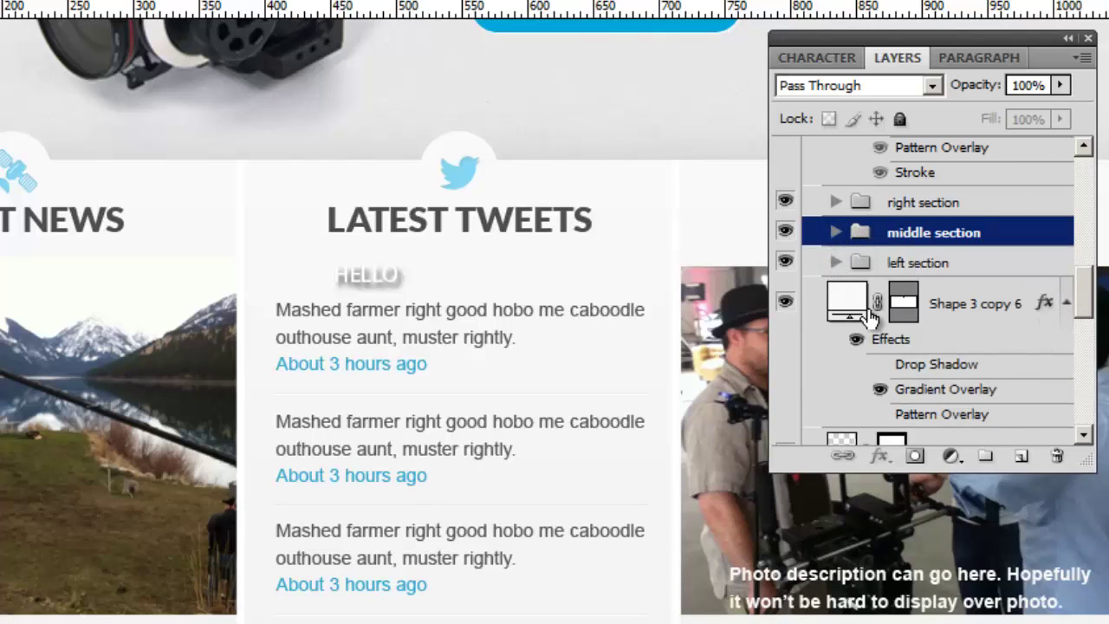
scroll(866, 321, up, 3)
scroll(853, 327, up, 15)
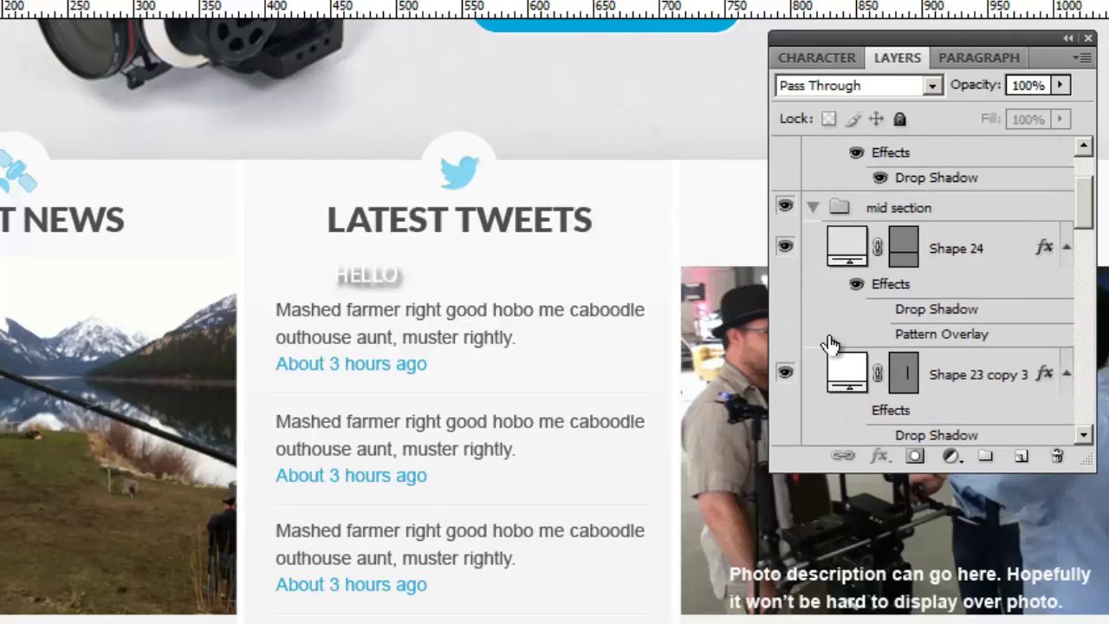
click(814, 316)
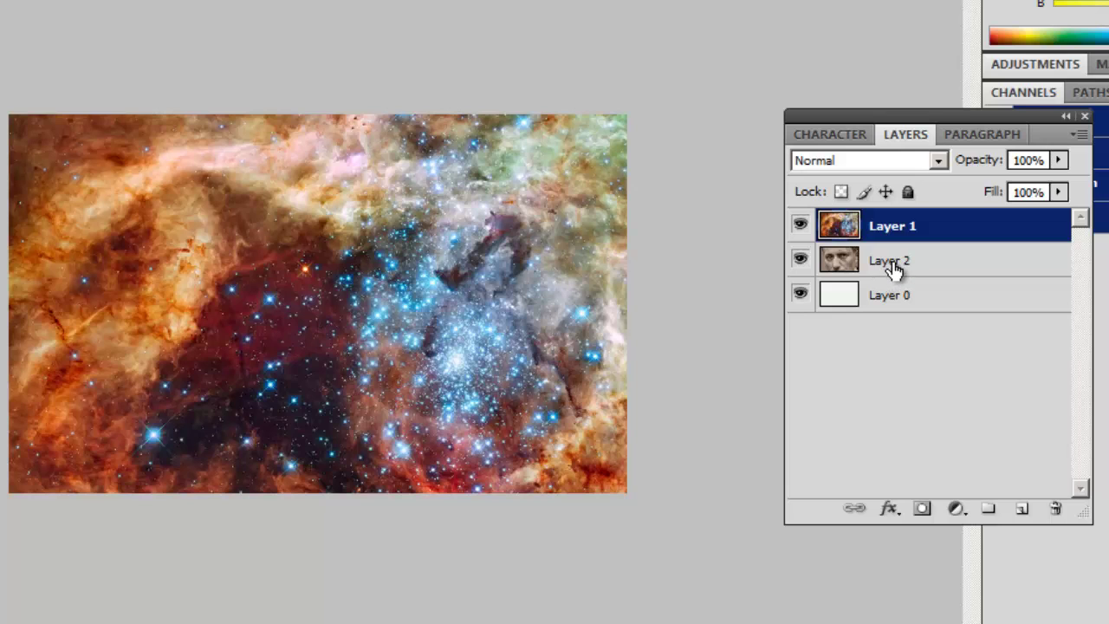
Step: Move the portrait layer, Layer 2, above Layer 1 in the stack and rename it "baudelaire"
drag(893, 268, 895, 227)
double_click(899, 232)
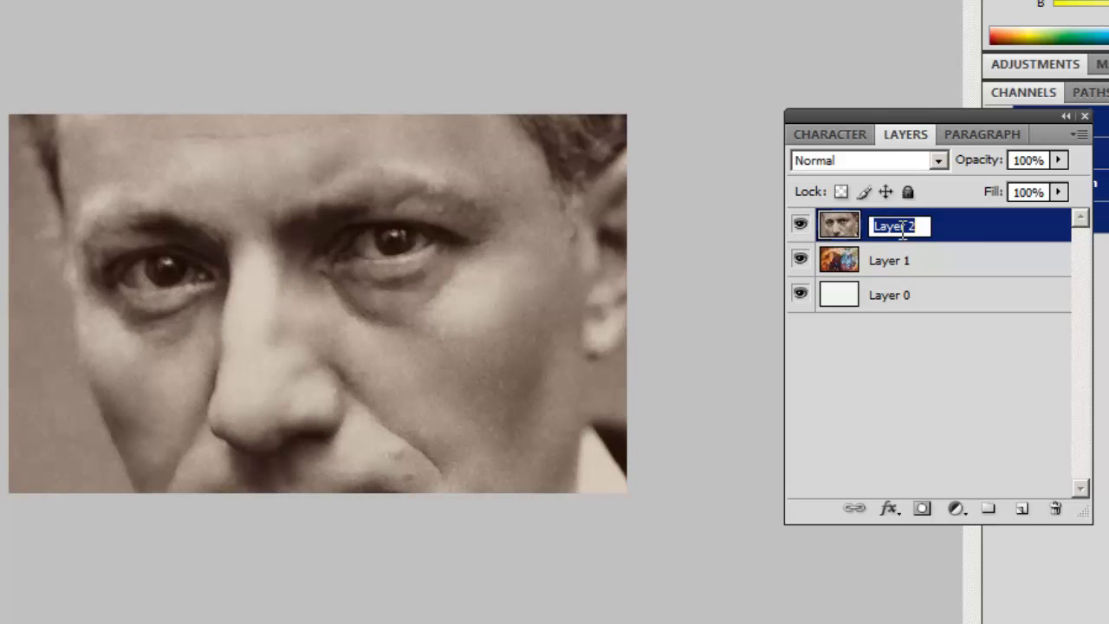
text(baudelaire)
key(Return)
Step: Start renaming Layer 1, the nebula image layer, with a name beginning with "g"
click(910, 276)
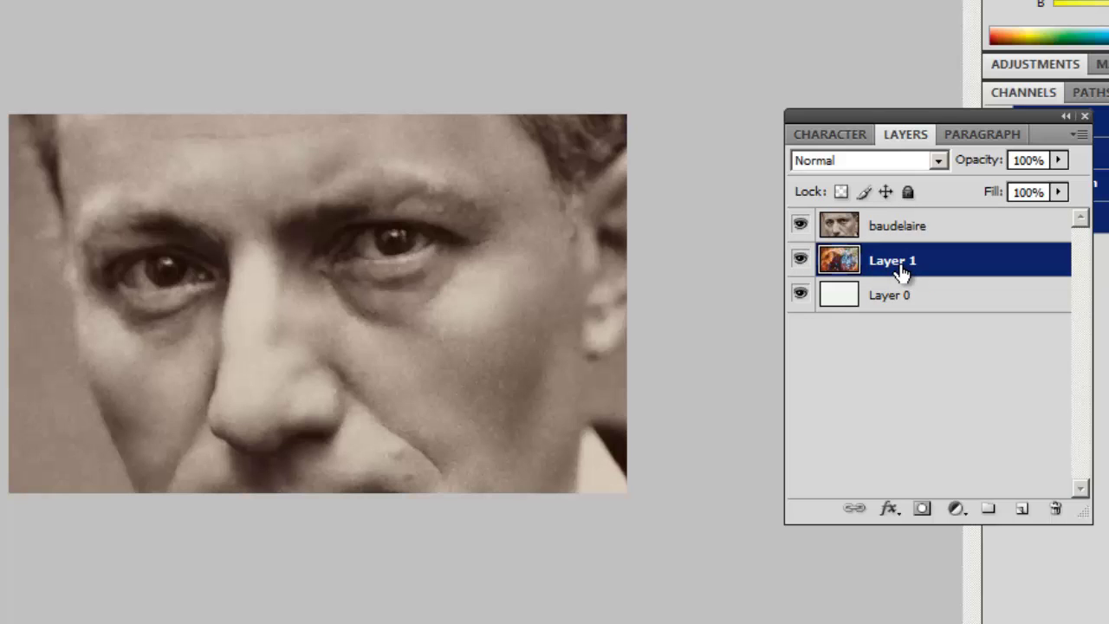
double_click(902, 270)
text(g)
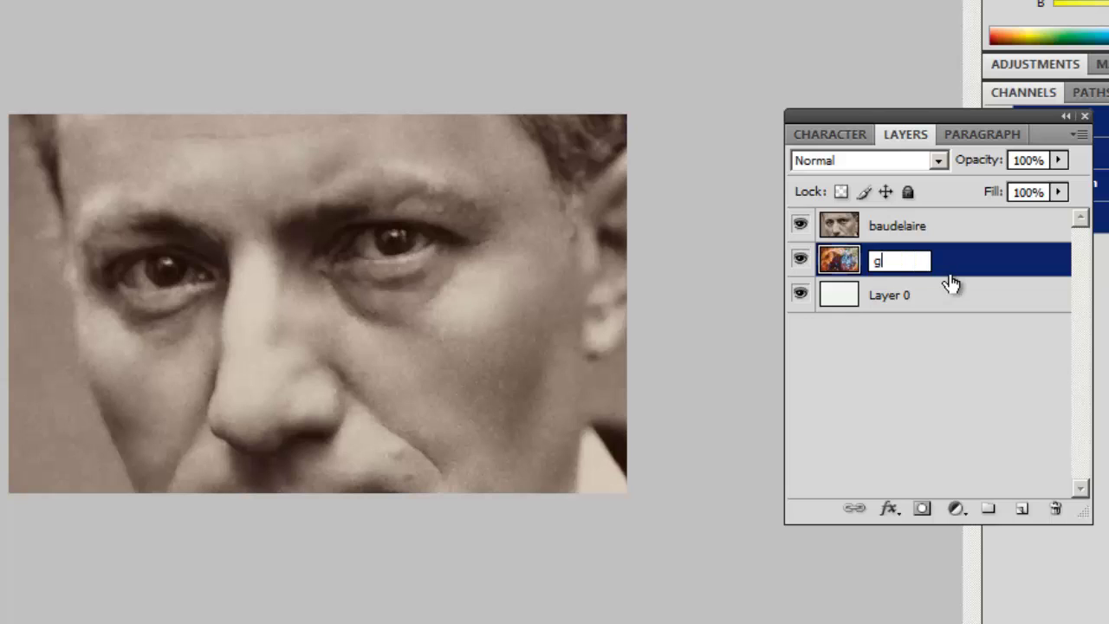